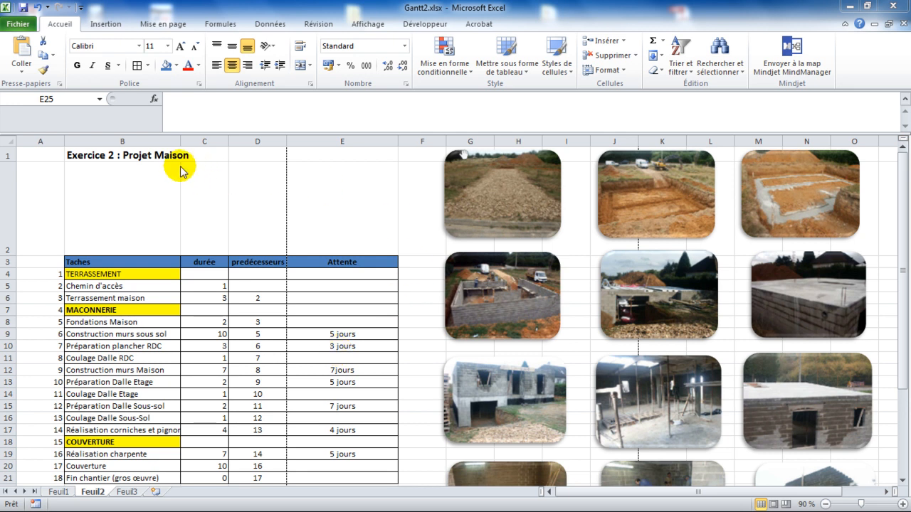
Step: Examine the Projet Maison task table with its durations, predecessors and waiting times, along with the construction photos
{"action": "scroll", "coordinate": [203, 210], "scroll_direction": "down", "scroll_amount": 1}
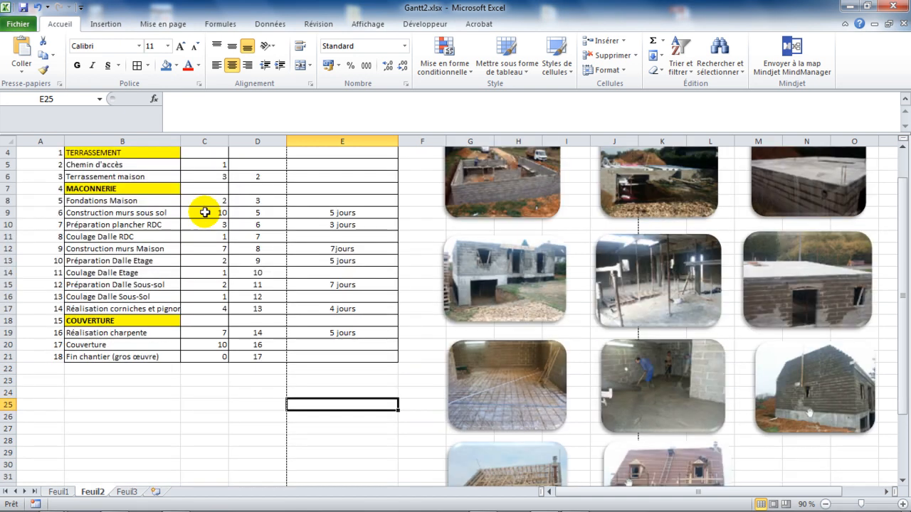
{"action": "scroll", "coordinate": [97, 199], "scroll_direction": "up", "scroll_amount": 1}
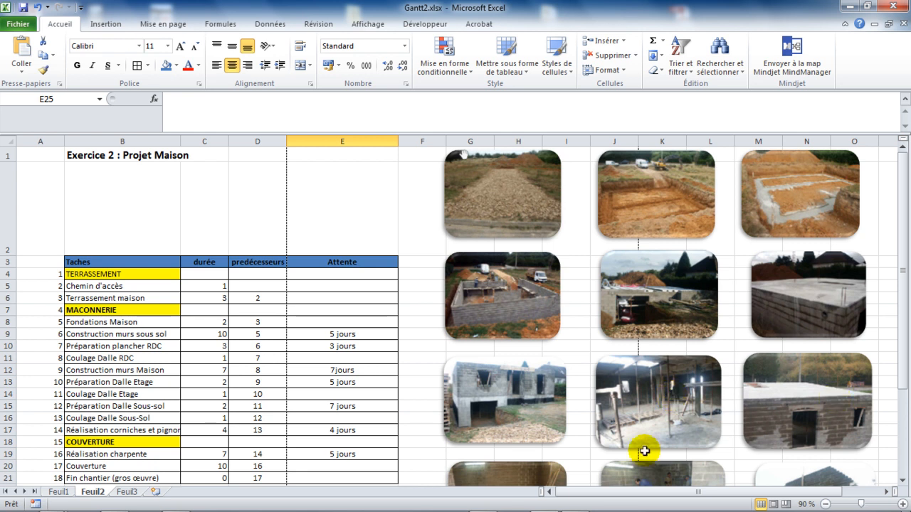
{"action": "scroll", "coordinate": [488, 469], "scroll_direction": "down", "scroll_amount": 1}
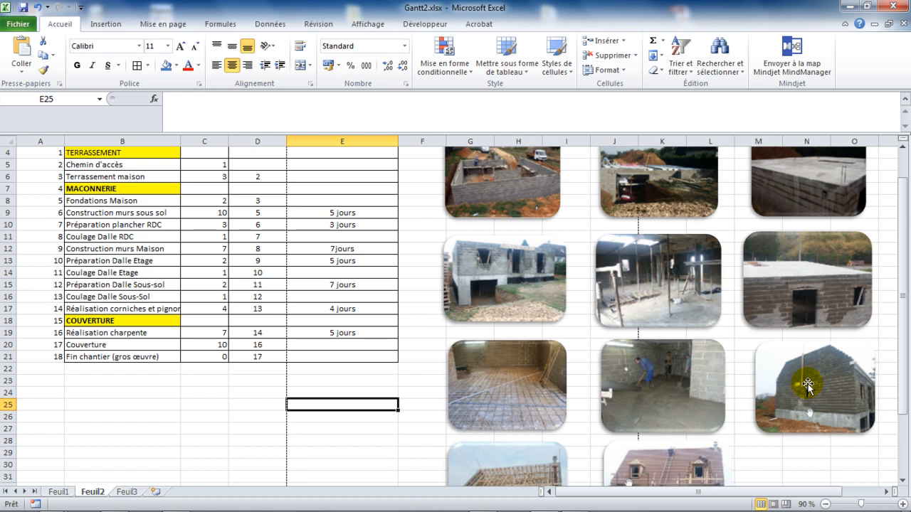
{"action": "scroll", "coordinate": [808, 385], "scroll_direction": "down", "scroll_amount": 2}
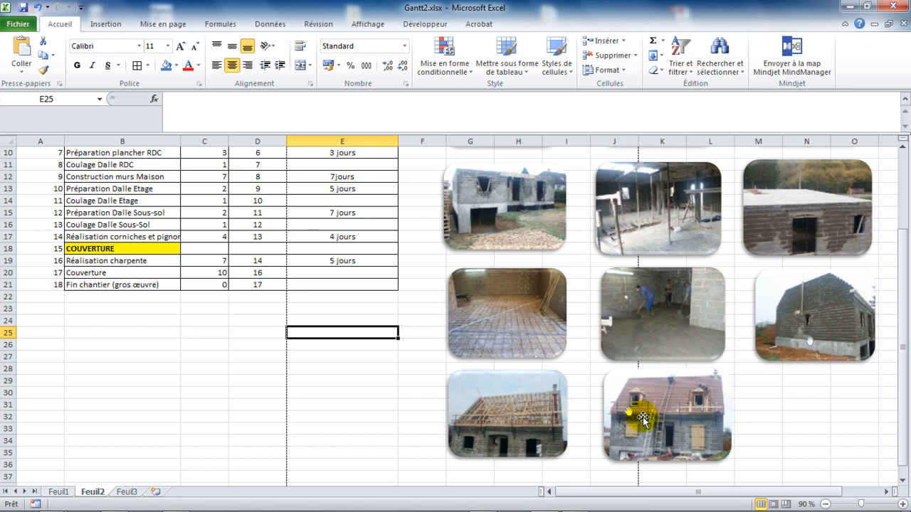
{"action": "scroll", "coordinate": [421, 346], "scroll_direction": "up", "scroll_amount": 3}
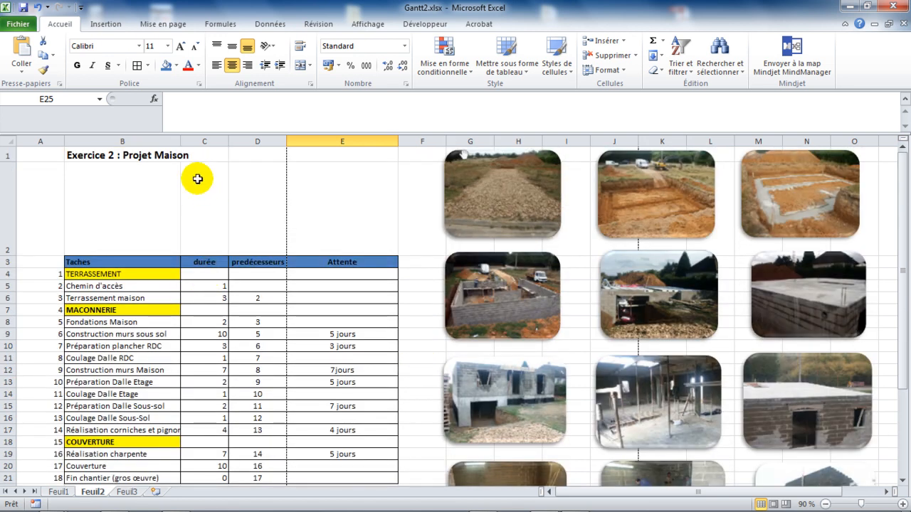
{"action": "scroll", "coordinate": [197, 178], "scroll_direction": "down", "scroll_amount": 1}
{"action": "scroll", "coordinate": [203, 199], "scroll_direction": "up", "scroll_amount": 1}
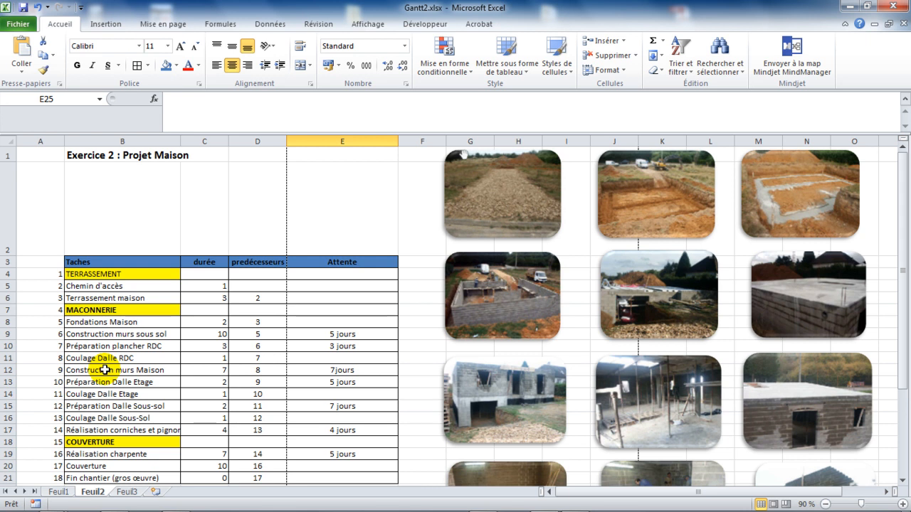
Step: Search the computer's programs for "open" and launch OpenProj
{"action": "mouse_move", "coordinate": [105, 506]}
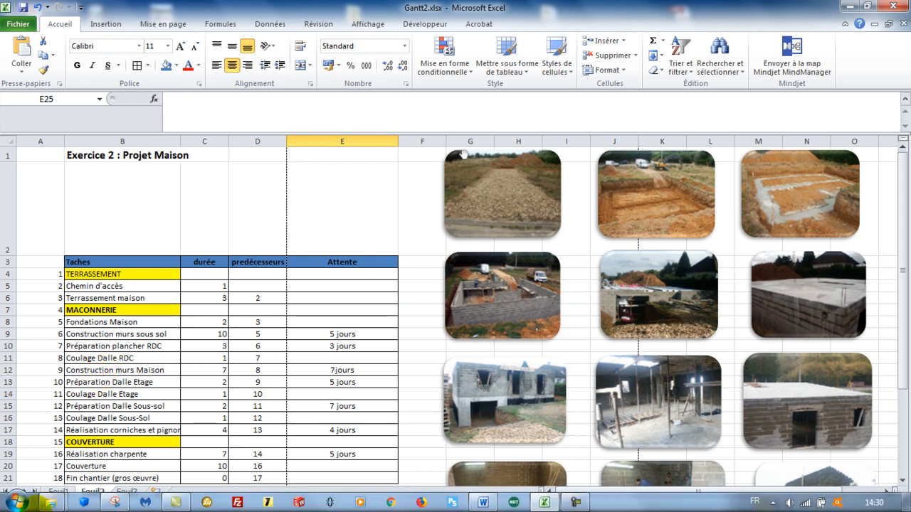
{"action": "left_click", "coordinate": [18, 502]}
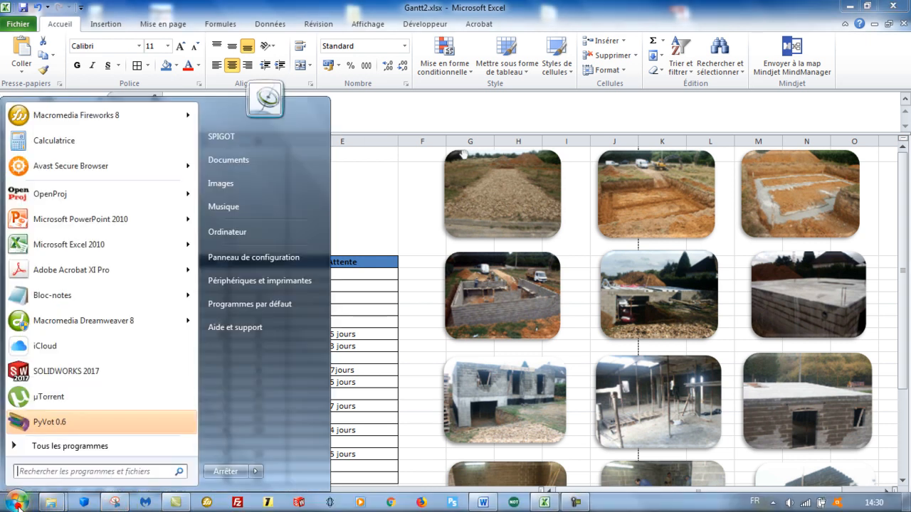
{"action": "type", "text": "open"}
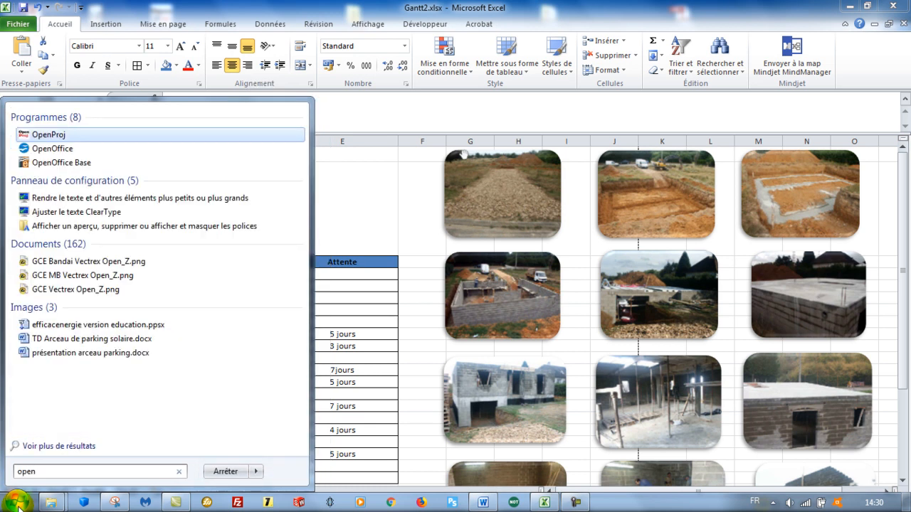
{"action": "left_click", "coordinate": [63, 135]}
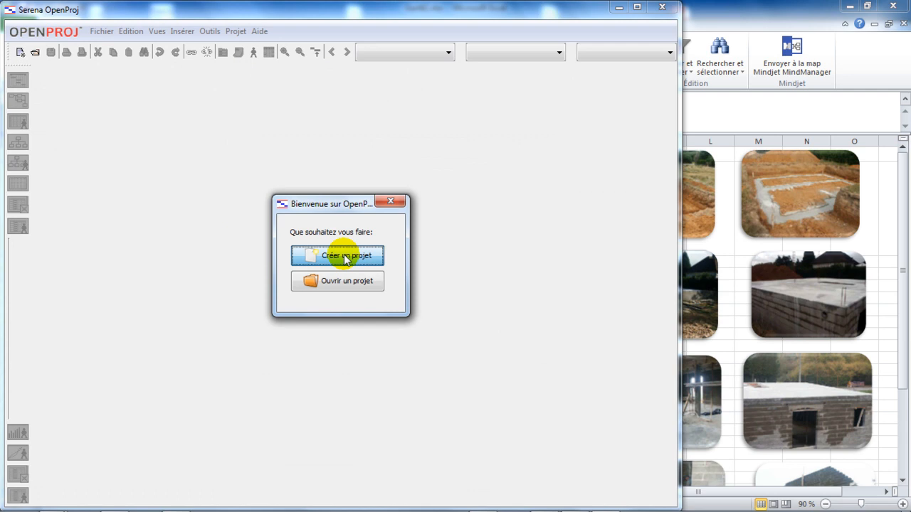
Step: Start a new project named "maison" and enter the project manager's name
{"action": "left_click", "coordinate": [338, 255]}
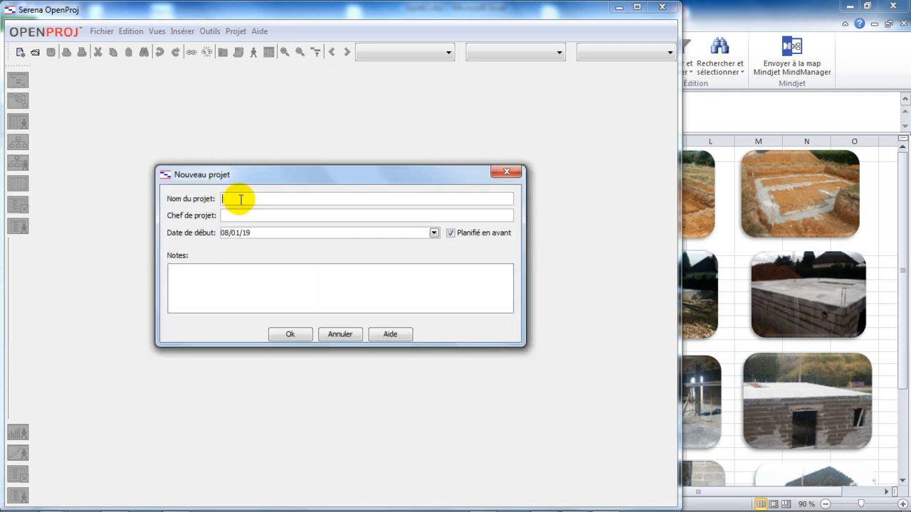
{"action": "type", "text": "maison"}
{"action": "left_click", "coordinate": [263, 217]}
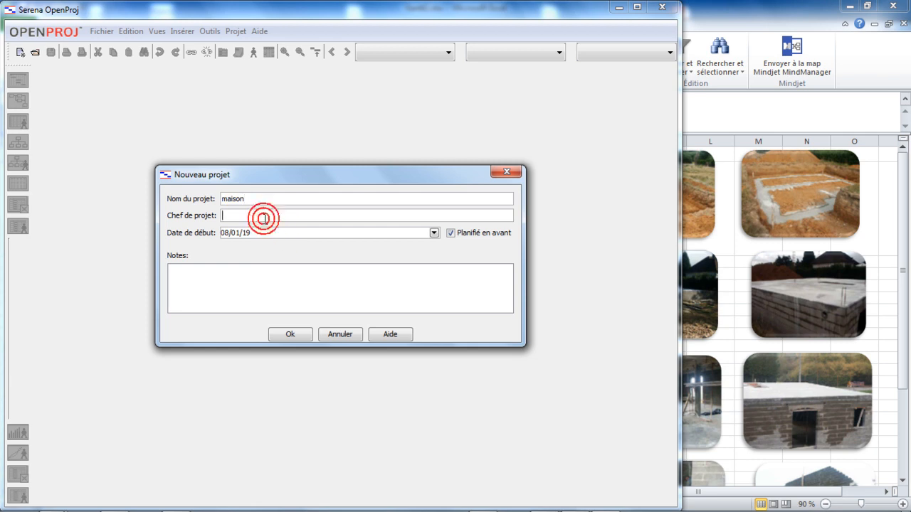
{"action": "type", "text": "SPIGOT"}
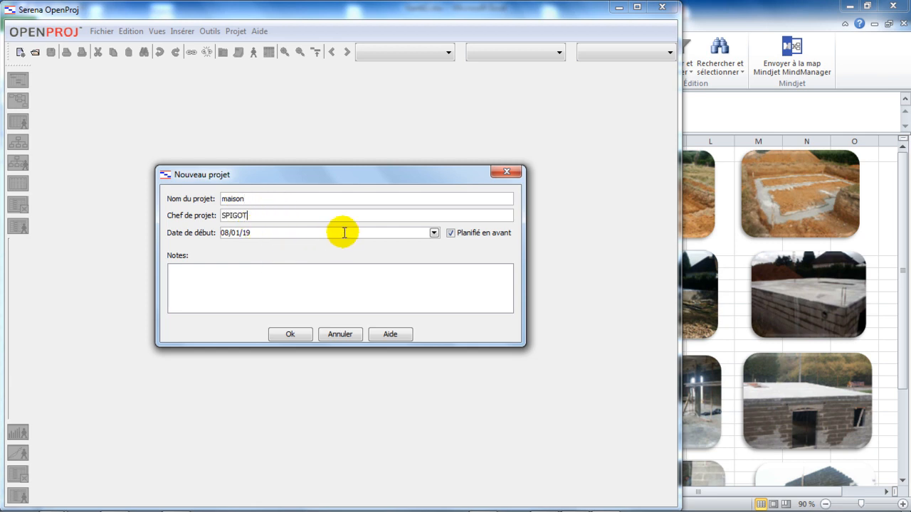
Step: Set the project's start date to 1 July 2019 and create the project
{"action": "left_click", "coordinate": [434, 234]}
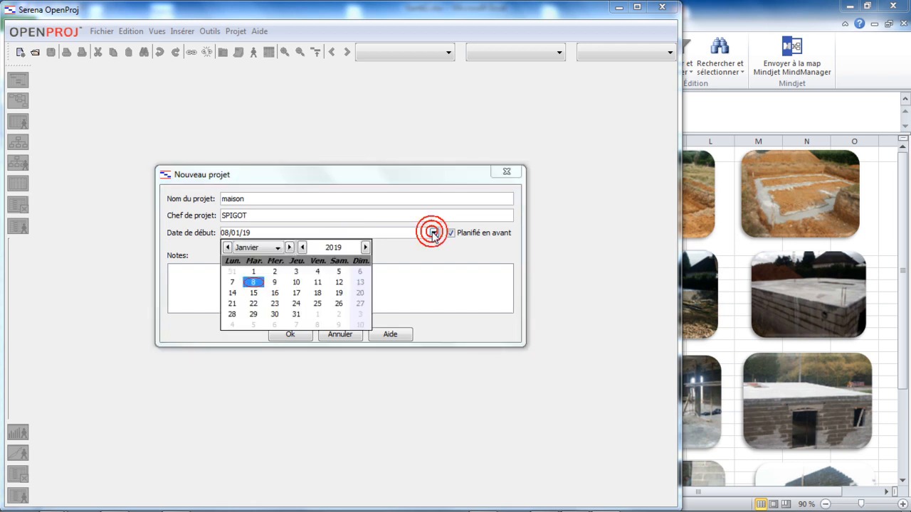
{"action": "left_click", "coordinate": [288, 246]}
{"action": "left_click", "coordinate": [289, 247]}
{"action": "left_click", "coordinate": [289, 247]}
{"action": "left_click", "coordinate": [289, 247]}
{"action": "left_click", "coordinate": [289, 247]}
{"action": "left_click", "coordinate": [289, 247]}
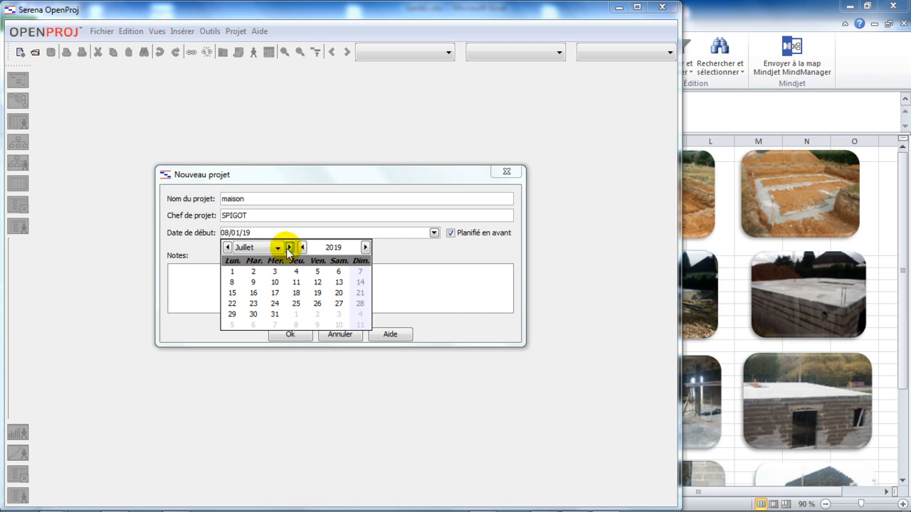
{"action": "left_click", "coordinate": [233, 272]}
{"action": "left_click", "coordinate": [303, 335]}
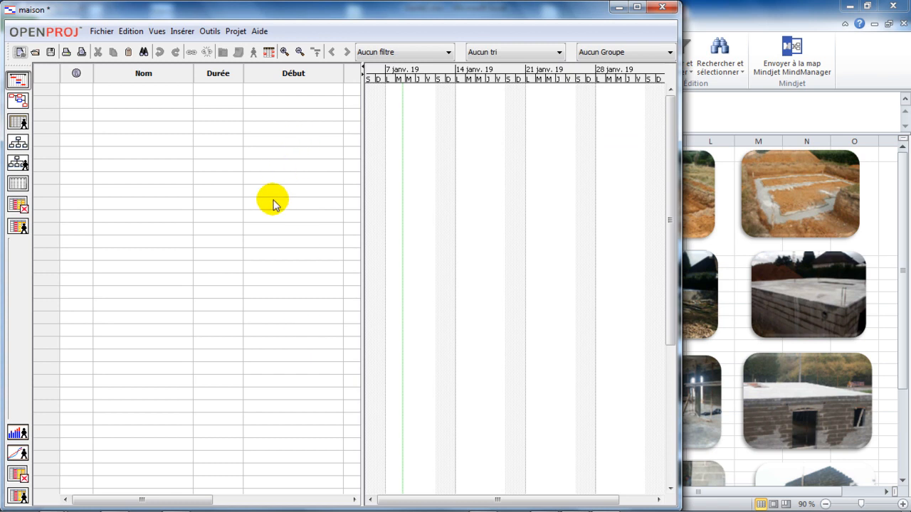
Step: Create a new base calendar named "cal_ouvrier" in the working-time settings
{"action": "left_click", "coordinate": [269, 52]}
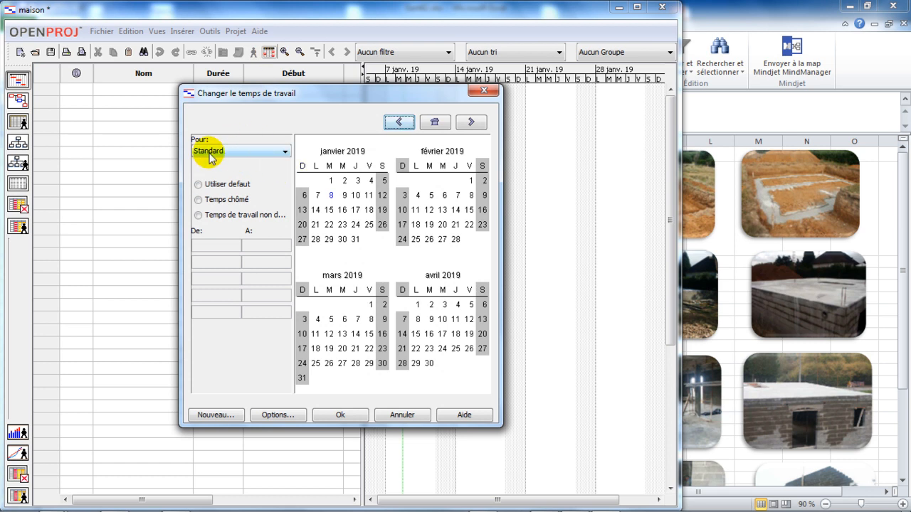
{"action": "left_click", "coordinate": [222, 415]}
{"action": "type", "text": "ca"}
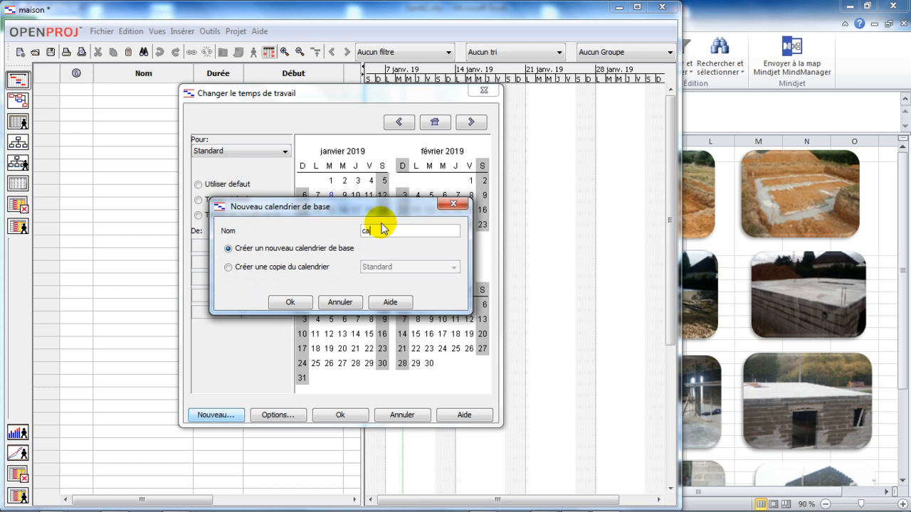
{"action": "type", "text": "l "}
{"action": "type", "text": "ouvrier"}
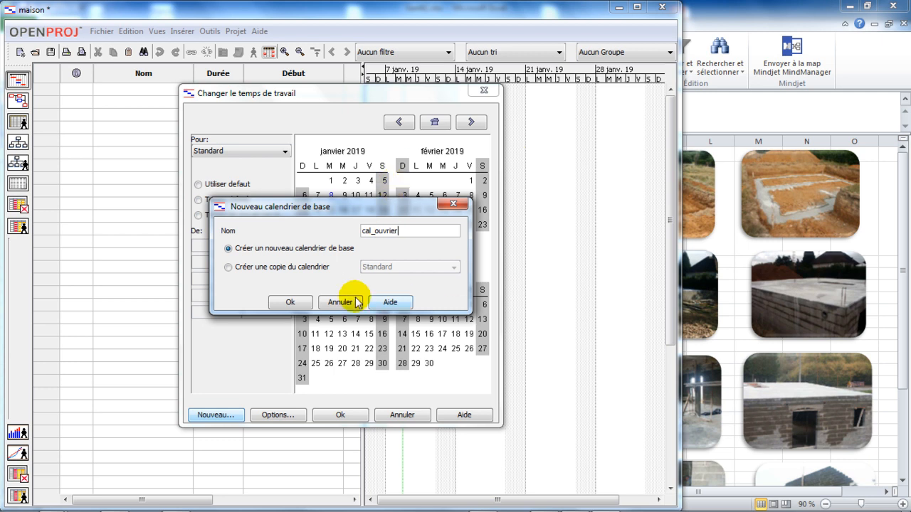
{"action": "left_click", "coordinate": [291, 300]}
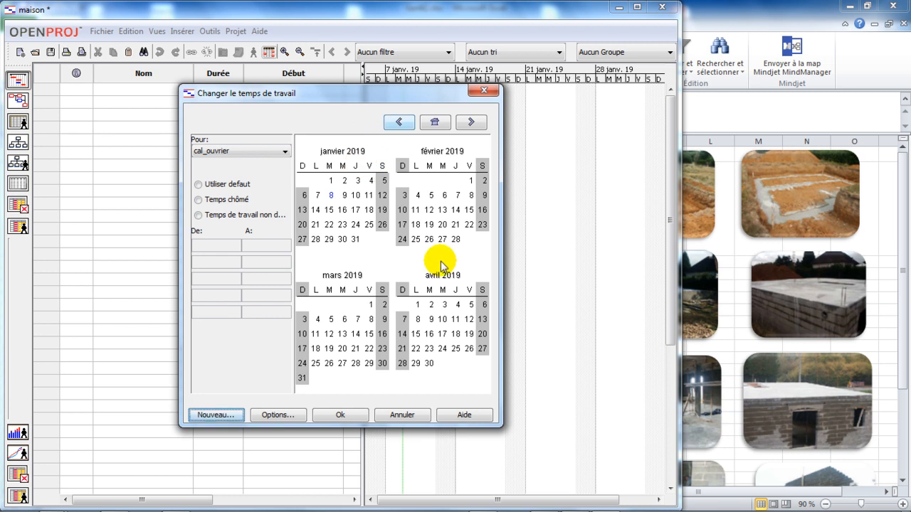
Step: Mark 4 to 31 August 2019 as non-working time (Temps chômé) in the cal_ouvrier calendar
{"action": "left_click", "coordinate": [470, 124]}
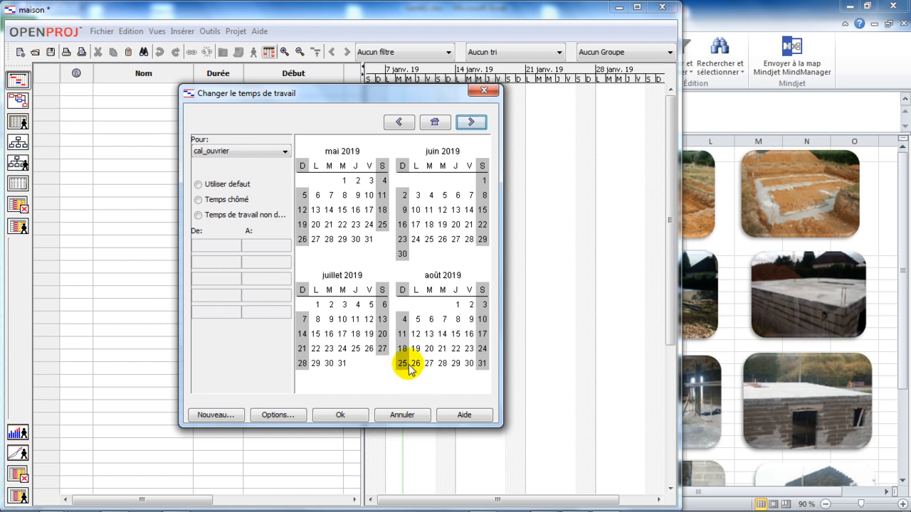
{"action": "left_click", "coordinate": [403, 321]}
{"action": "left_click", "coordinate": [403, 321]}
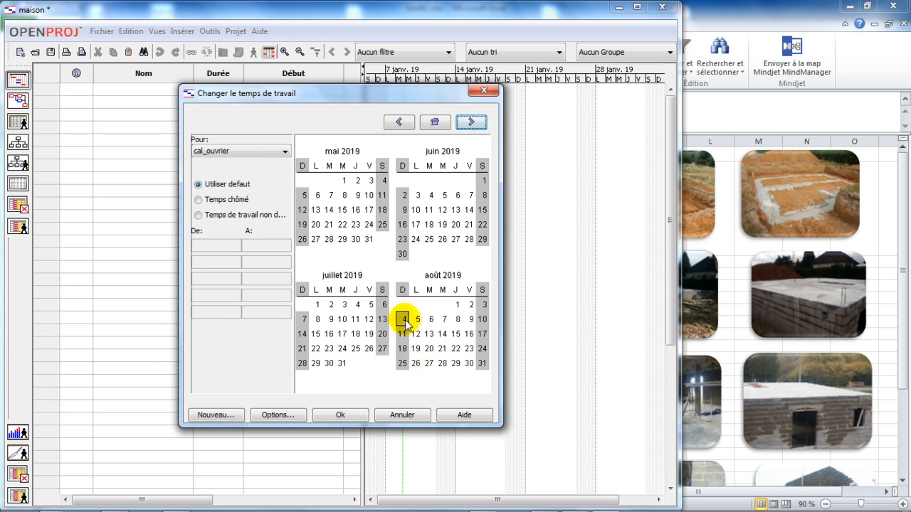
{"action": "left_click", "coordinate": [483, 364], "text": "shift"}
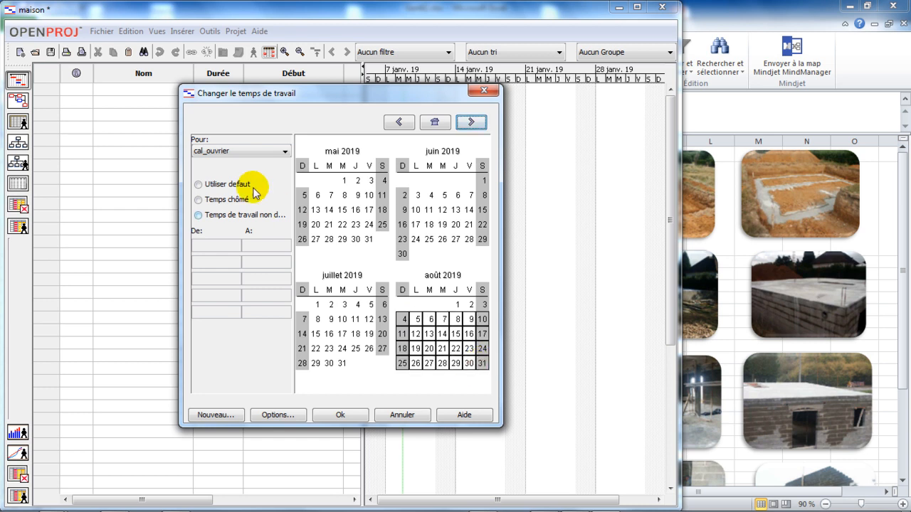
{"action": "left_click", "coordinate": [215, 202]}
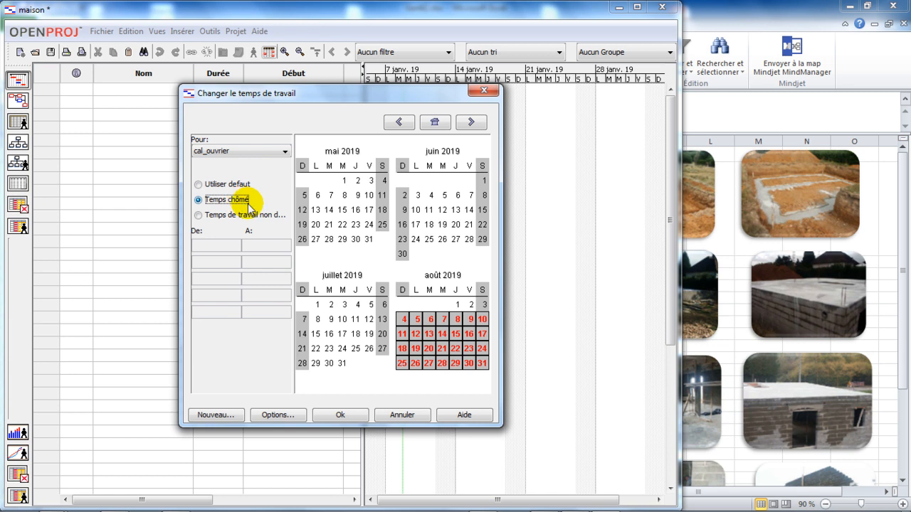
Step: Mark 24 December 2019 to 2 January 2020 as non-working time (Temps chômé) in the cal_ouvrier calendar
{"action": "left_click", "coordinate": [470, 122]}
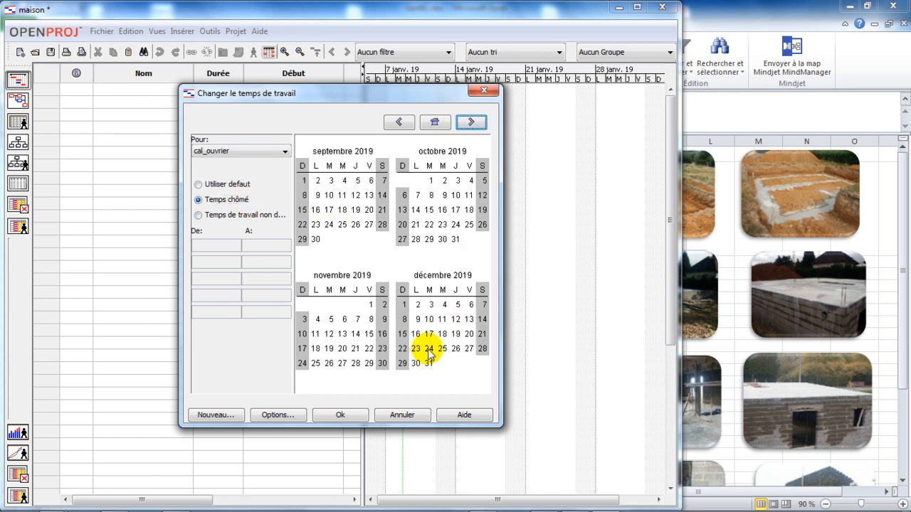
{"action": "left_click", "coordinate": [429, 350]}
{"action": "left_click", "coordinate": [471, 122]}
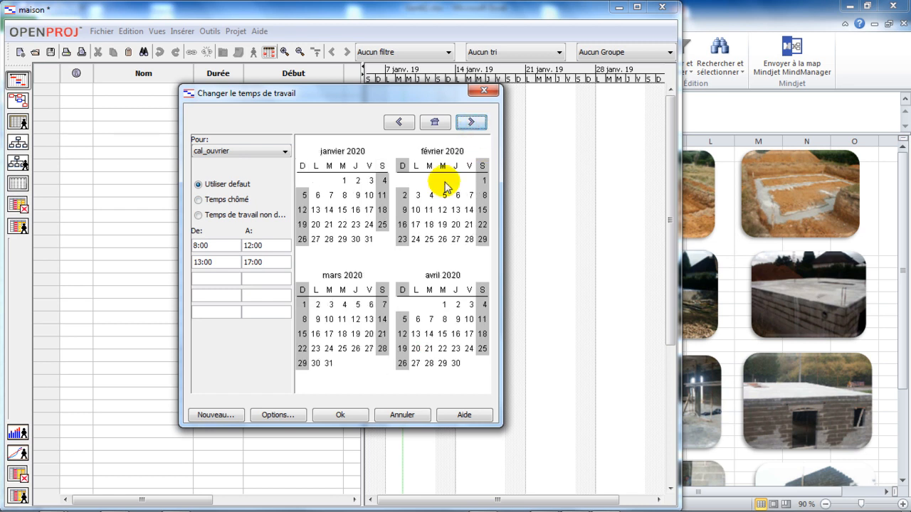
{"action": "left_click", "coordinate": [356, 181]}
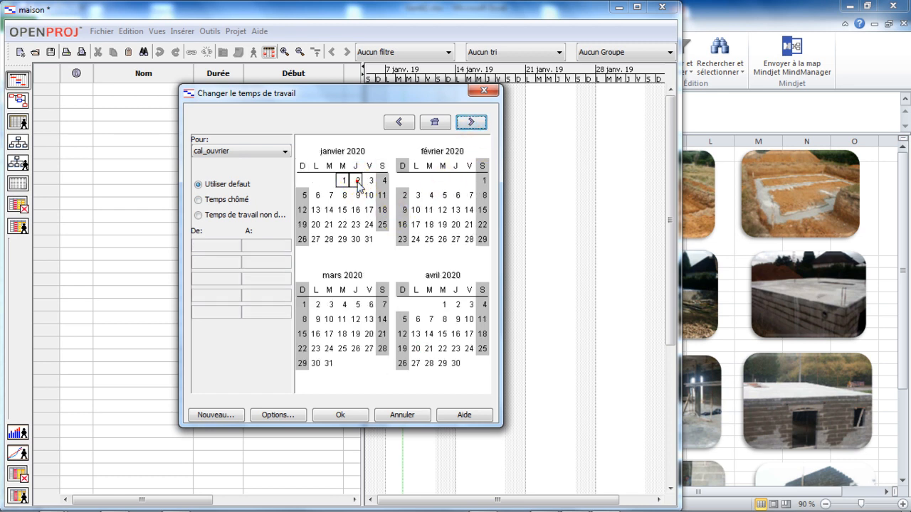
{"action": "left_click", "coordinate": [217, 200]}
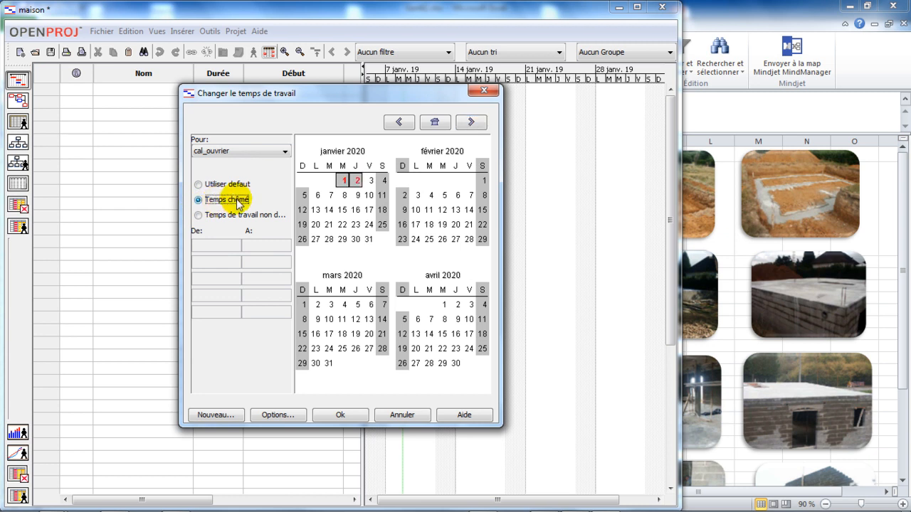
Step: Create a second new base calendar named "cal_mac_couv"
{"action": "left_click", "coordinate": [215, 415]}
{"action": "left_click", "coordinate": [374, 231]}
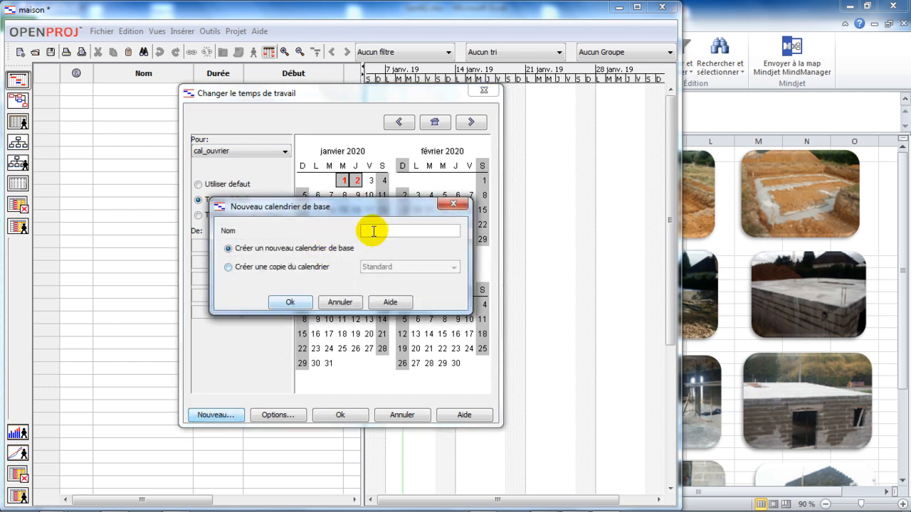
{"action": "type", "text": "cal_mac_couv"}
{"action": "key", "text": "Return"}
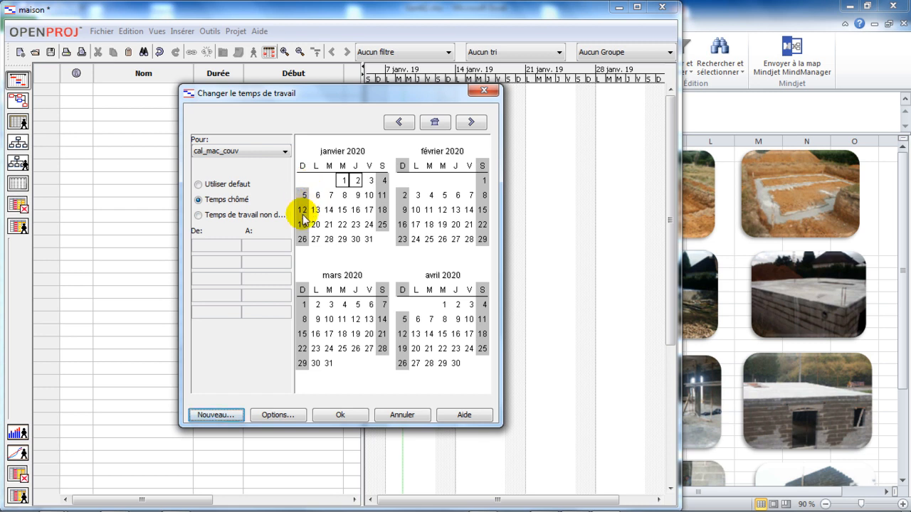
Step: Mark 28 July to 17 August 2019 as non-working time (Temps chômé) in the cal_mac_couv calendar
{"action": "left_click", "coordinate": [470, 124]}
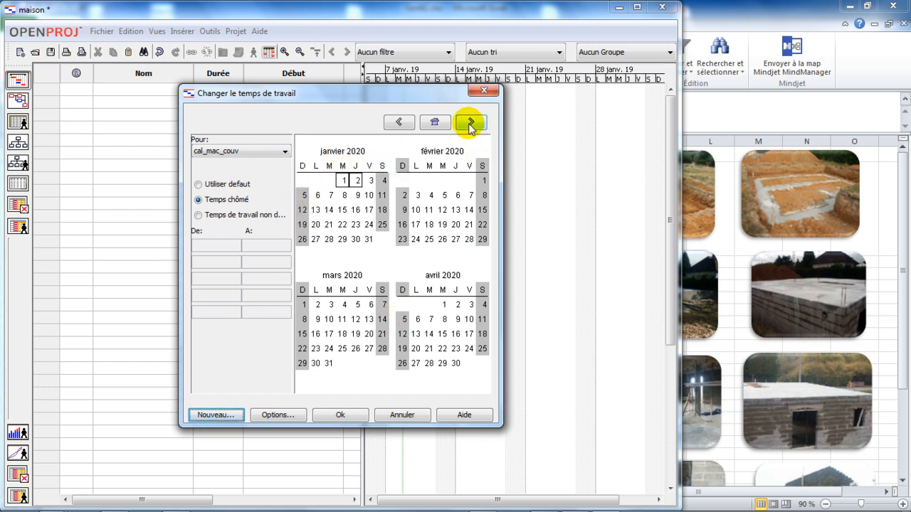
{"action": "left_click", "coordinate": [399, 122]}
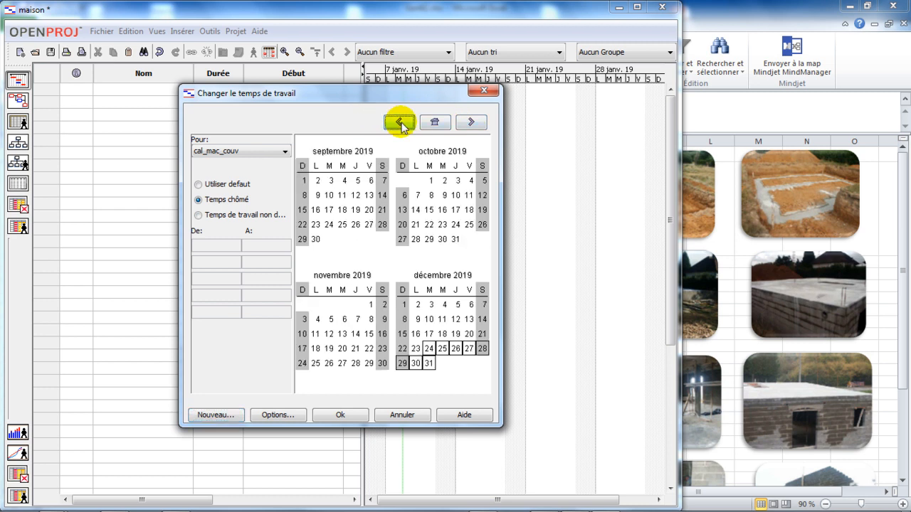
{"action": "left_click", "coordinate": [400, 123]}
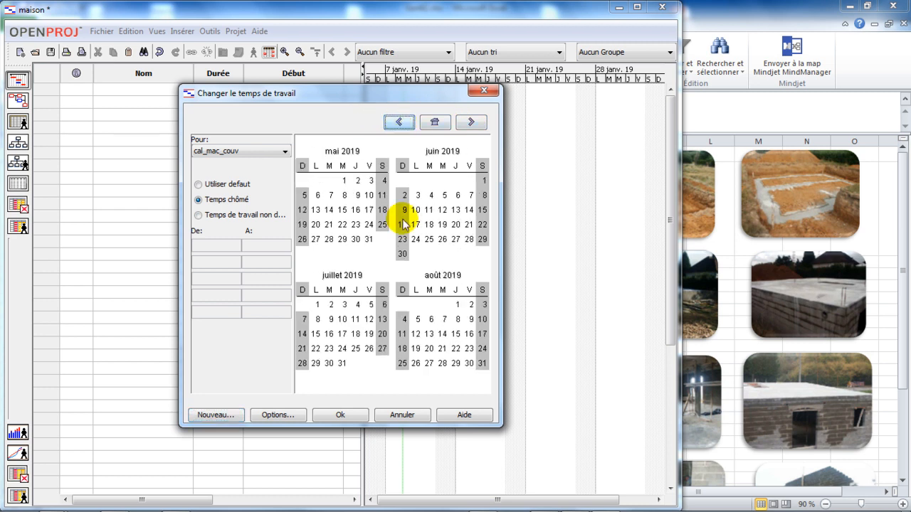
{"action": "left_click", "coordinate": [302, 364]}
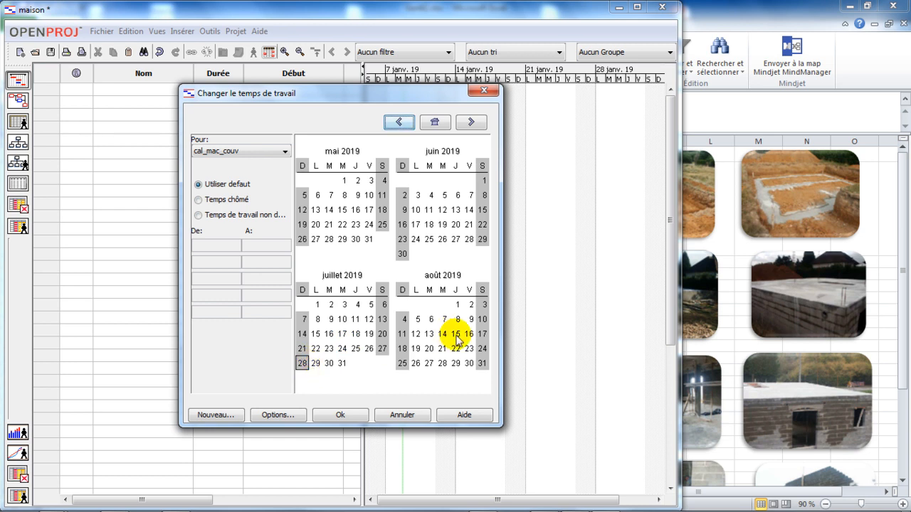
{"action": "left_click", "coordinate": [484, 306], "text": "shift"}
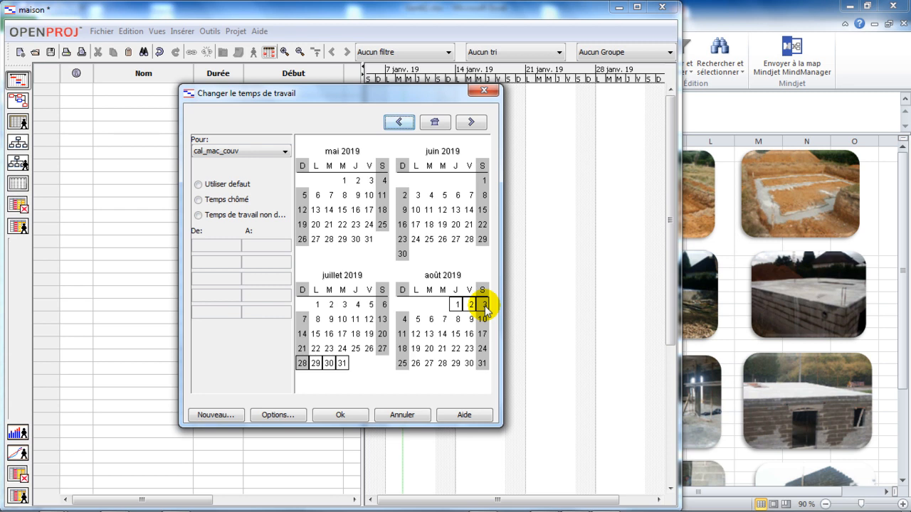
{"action": "left_click", "coordinate": [483, 336], "text": "shift"}
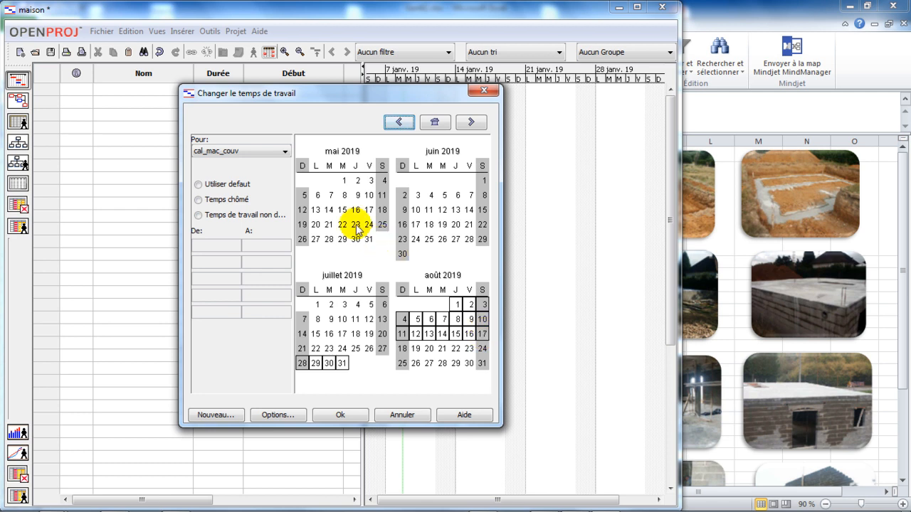
{"action": "left_click", "coordinate": [214, 200]}
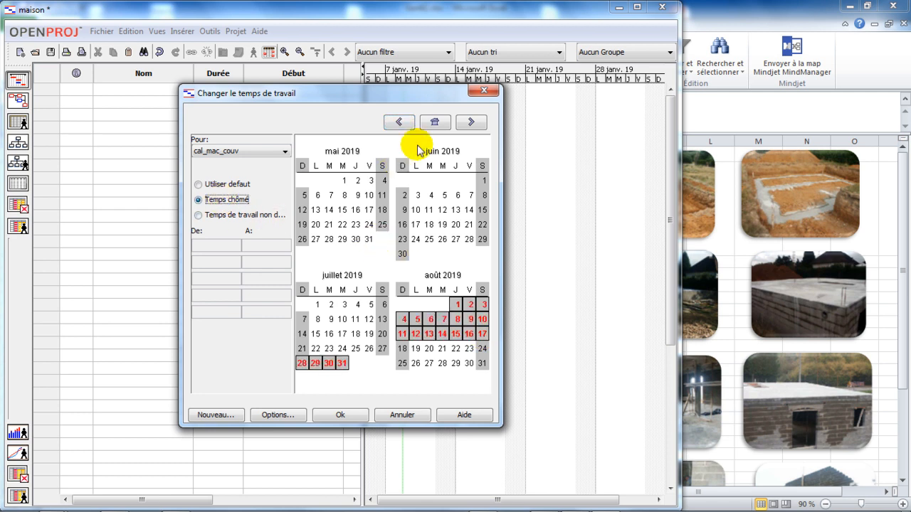
Step: Mark 24 December 2019 to 2 January 2020 as non-working time (Temps chômé) in the cal_mac_couv calendar
{"action": "left_click", "coordinate": [471, 123]}
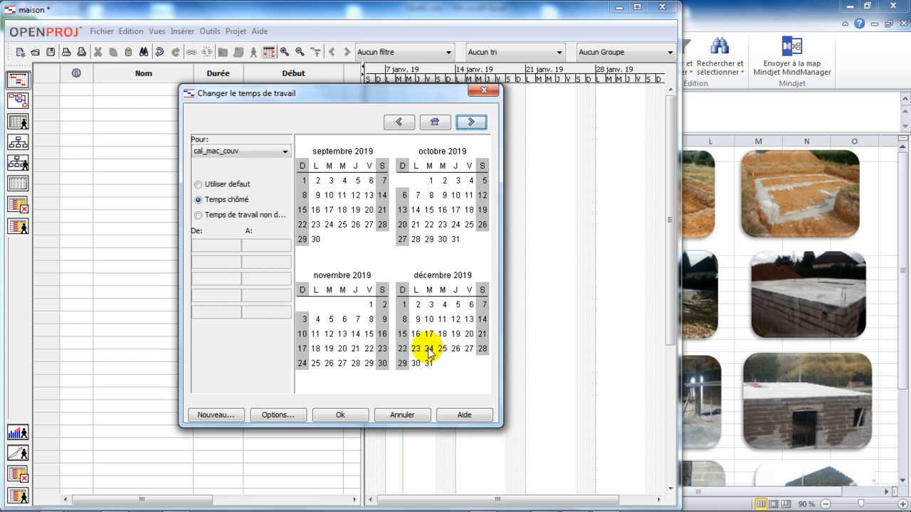
{"action": "left_click", "coordinate": [429, 348]}
{"action": "left_click", "coordinate": [471, 122]}
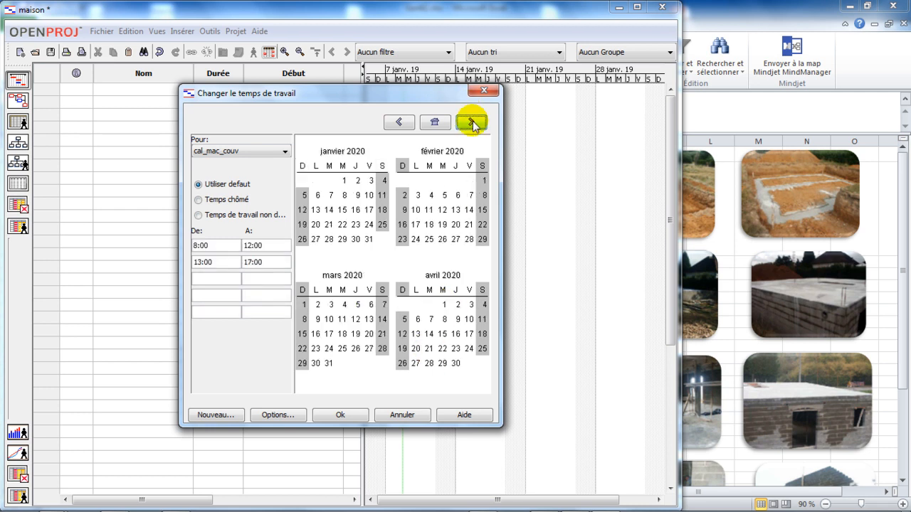
{"action": "left_click_drag", "start_coordinate": [344, 181], "coordinate": [360, 185]}
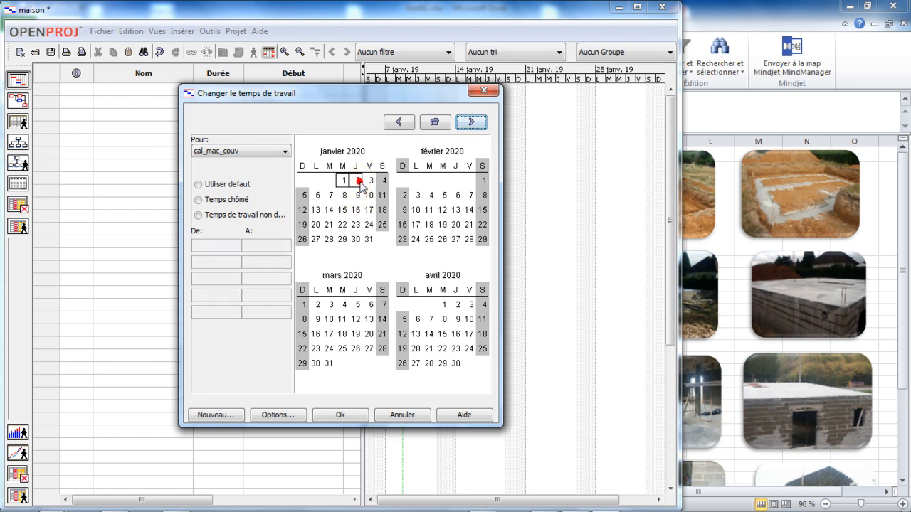
{"action": "left_click", "coordinate": [219, 201]}
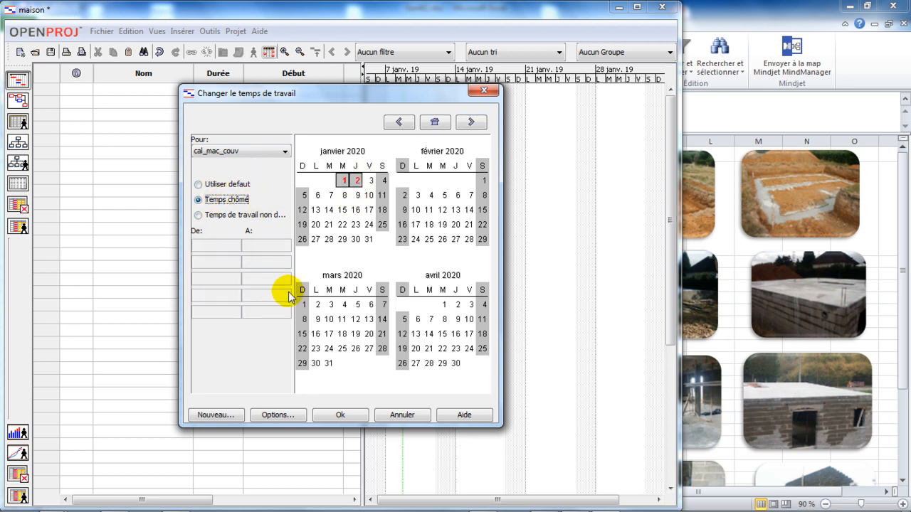
Step: Check the duration preferences for hours per day, hours per week and days per month, and confirm the working-time changes
{"action": "left_click", "coordinate": [275, 416]}
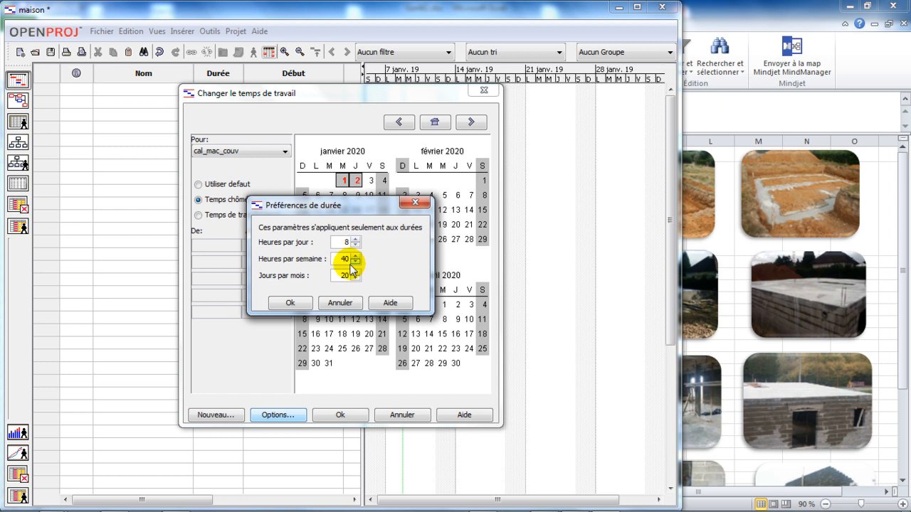
{"action": "left_click", "coordinate": [298, 303]}
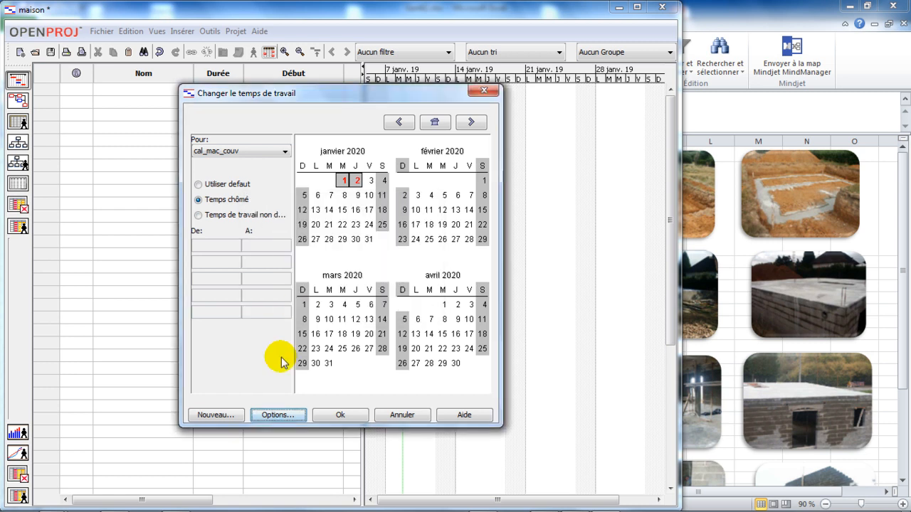
{"action": "left_click", "coordinate": [357, 420]}
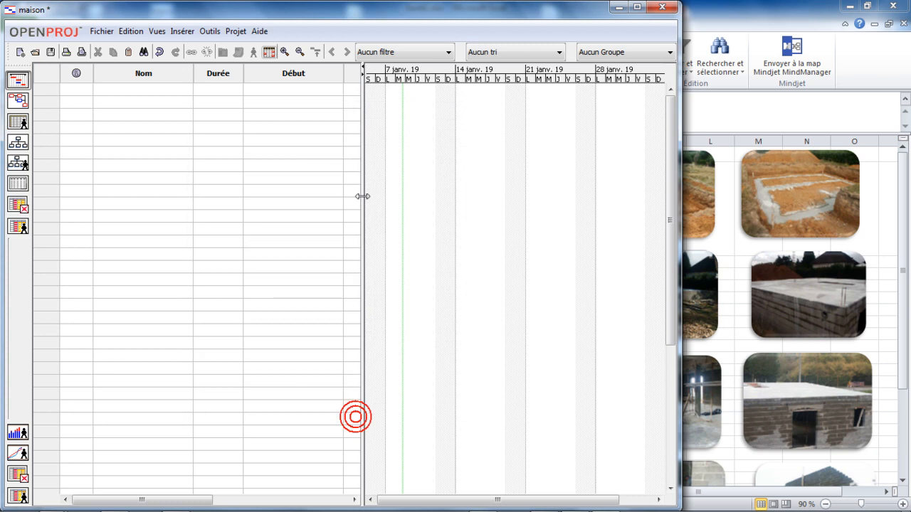
Step: Add three resources named "ouvrier", "maçon" and "couvreur" to the project's resource list
{"action": "left_click", "coordinate": [17, 123]}
{"action": "left_click", "coordinate": [131, 88]}
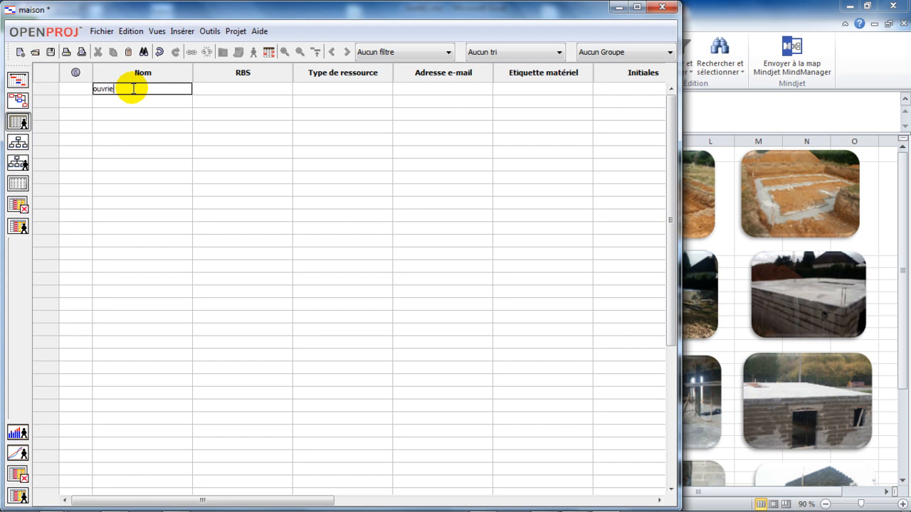
{"action": "key", "text": "Return"}
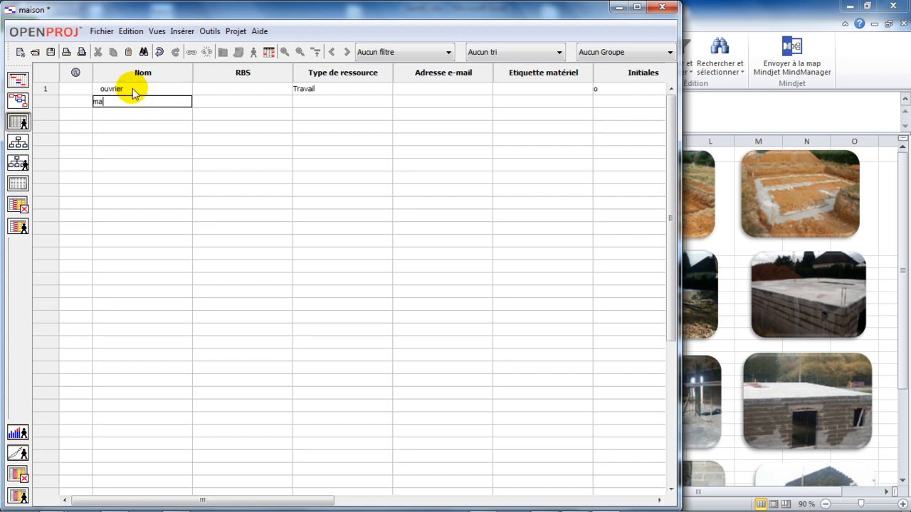
{"action": "key", "text": "Return"}
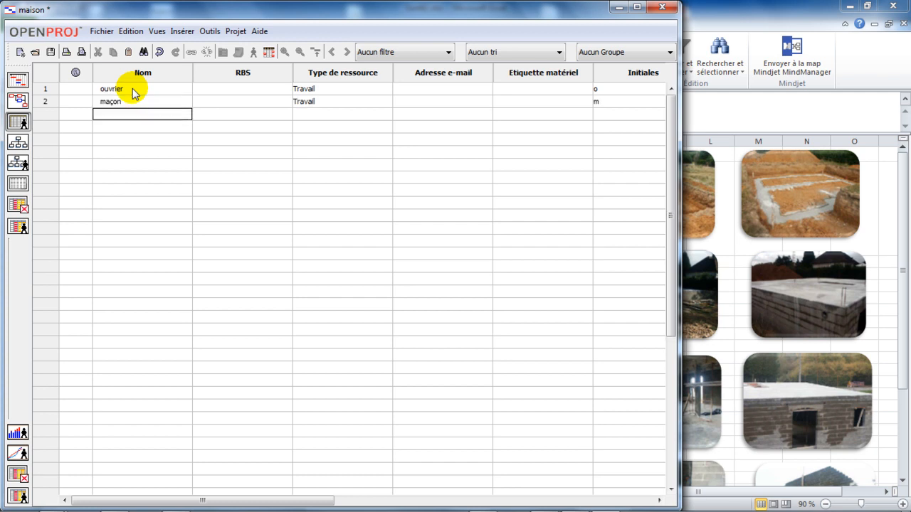
{"action": "type", "text": "couvreur"}
{"action": "key", "text": "Return"}
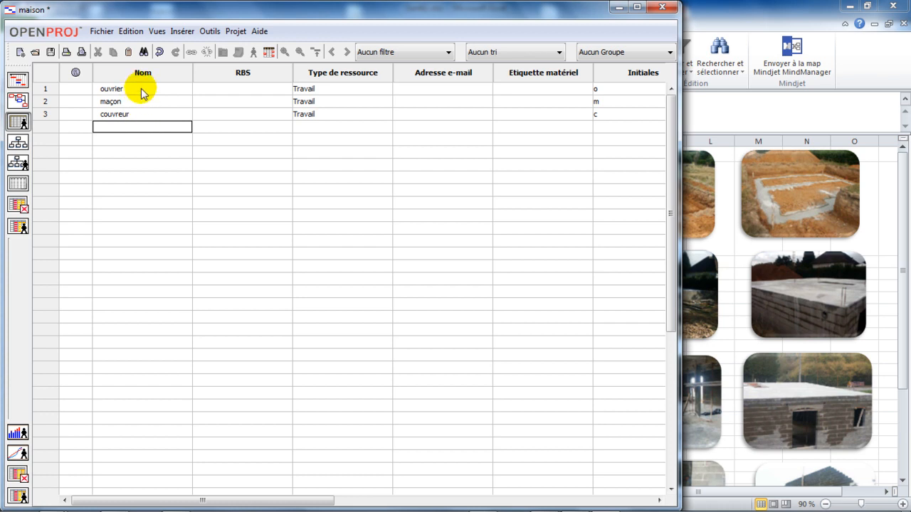
Step: Set the base calendar of the ouvrier resource to cal_ouvrier
{"action": "double_click", "coordinate": [143, 88]}
{"action": "left_click", "coordinate": [142, 88]}
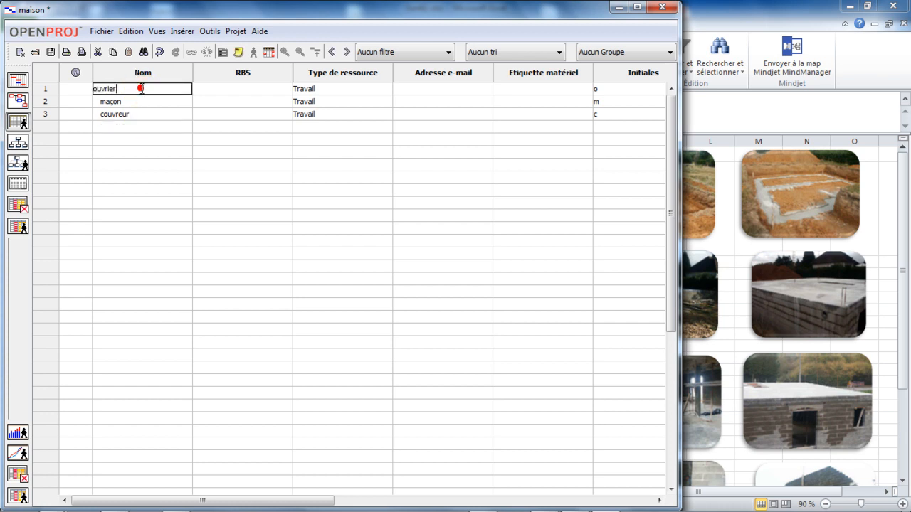
{"action": "double_click", "coordinate": [142, 88]}
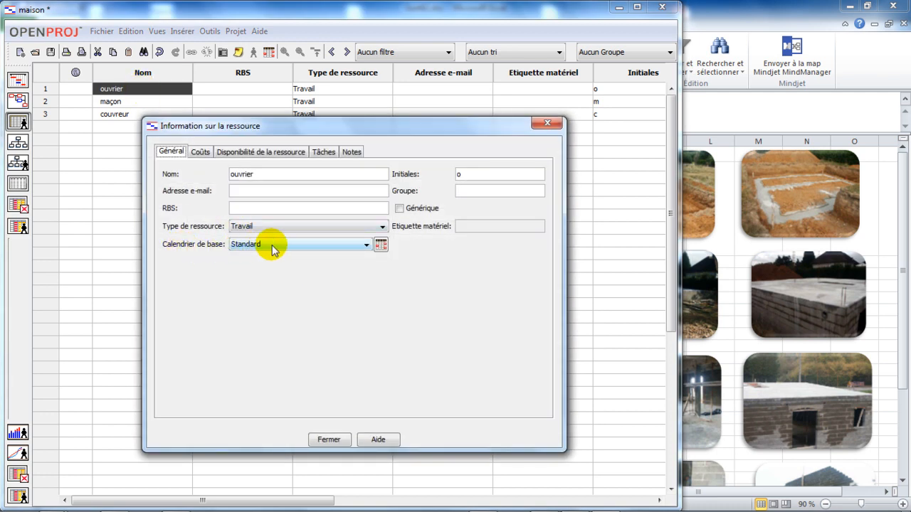
{"action": "left_click", "coordinate": [258, 246]}
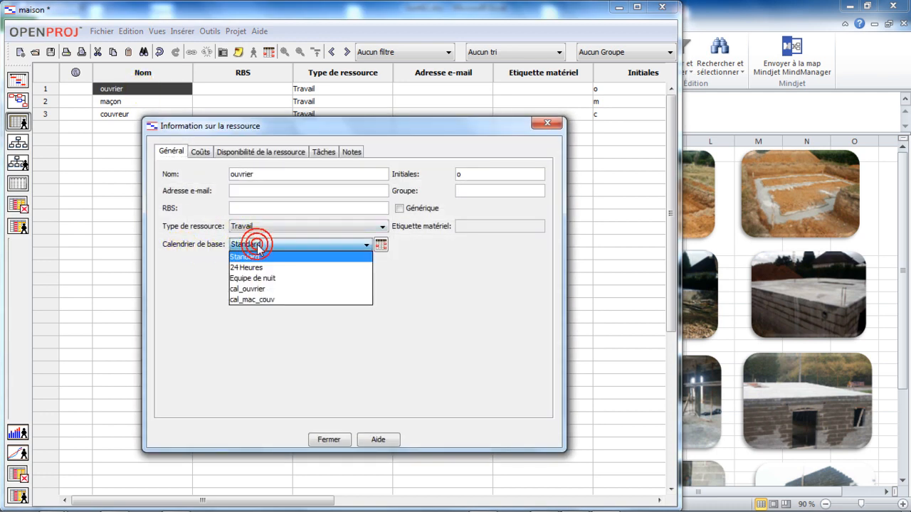
{"action": "left_click", "coordinate": [269, 289]}
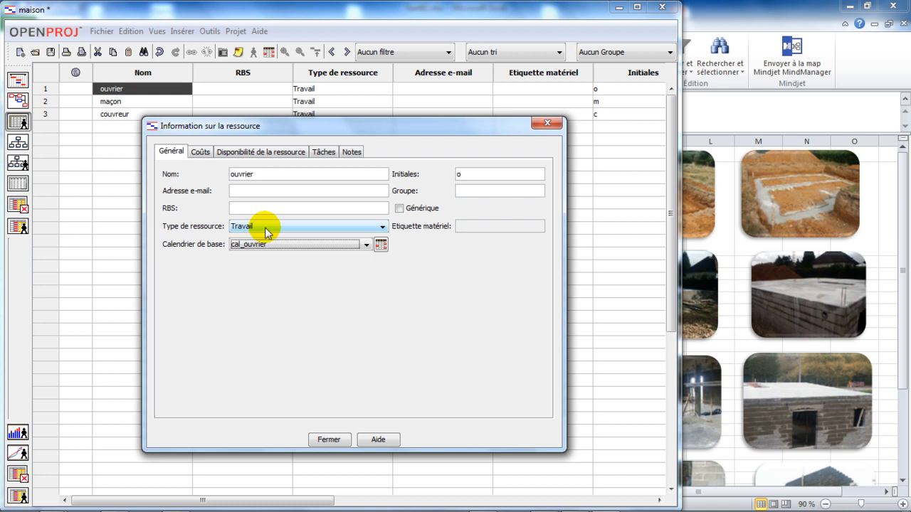
Step: Examine the cost rate table of the ouvrier resource and close its resource information
{"action": "left_click", "coordinate": [200, 153]}
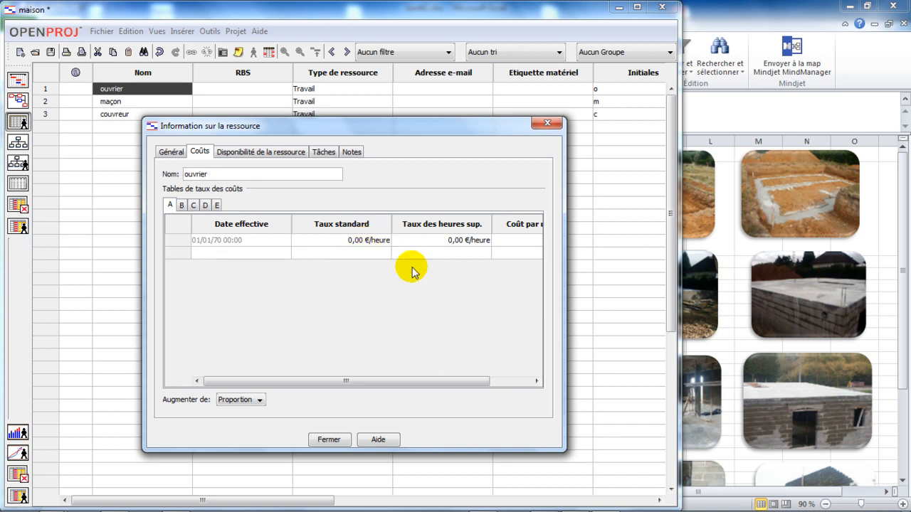
{"action": "left_click_drag", "start_coordinate": [445, 380], "coordinate": [353, 380]}
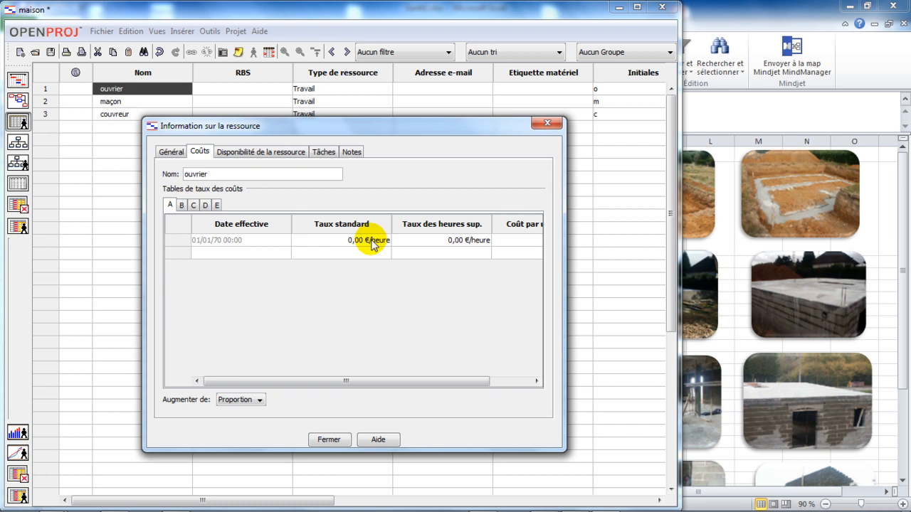
{"action": "left_click", "coordinate": [171, 151]}
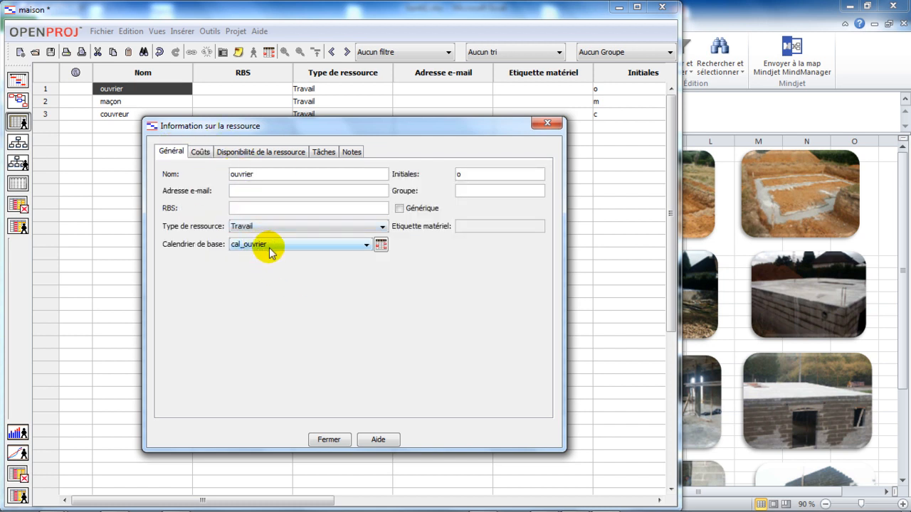
{"action": "left_click", "coordinate": [328, 440]}
Step: Set the base calendar of the maçon resource to cal_mac_couv
{"action": "double_click", "coordinate": [162, 100]}
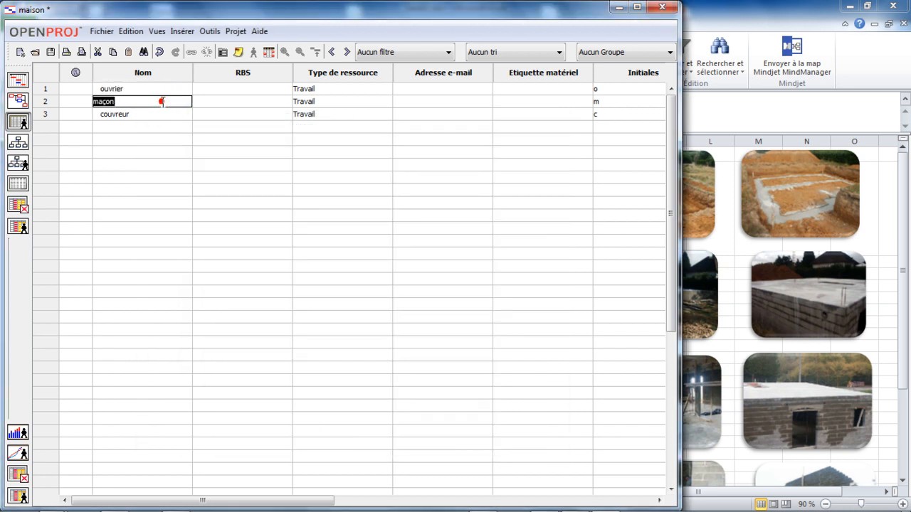
{"action": "left_click", "coordinate": [284, 245]}
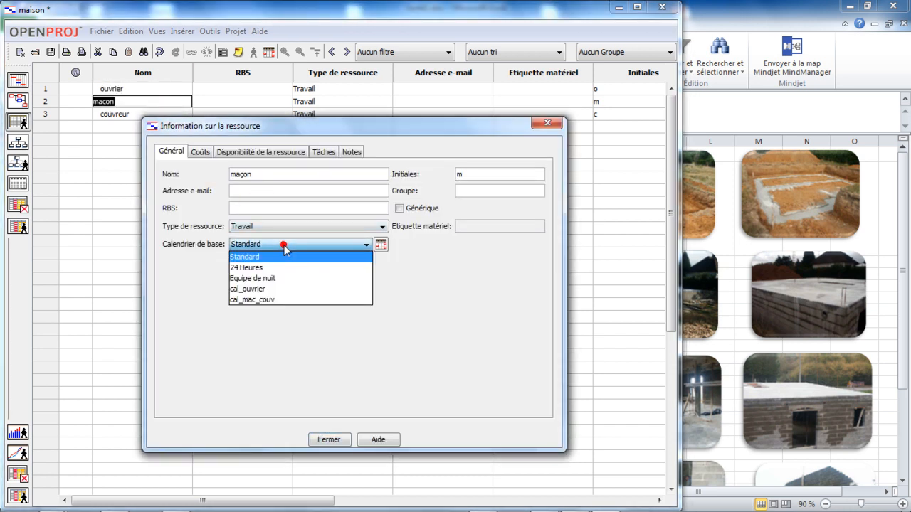
{"action": "left_click", "coordinate": [283, 302]}
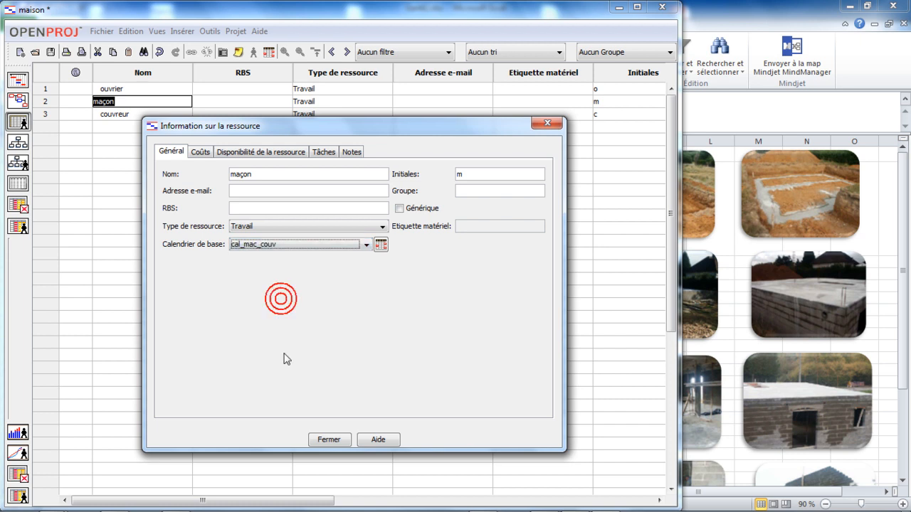
{"action": "left_click", "coordinate": [340, 440]}
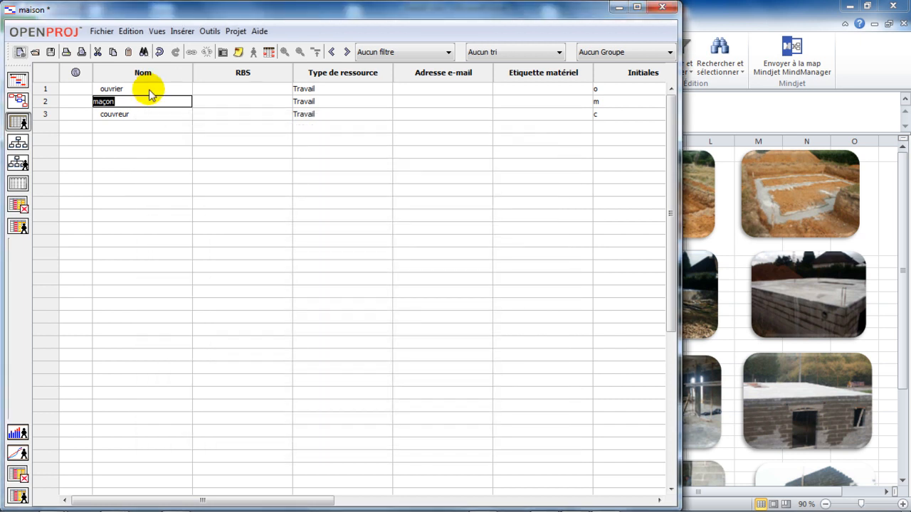
Step: Set the base calendar of the couvreur resource to cal_mac_couv
{"action": "double_click", "coordinate": [143, 118]}
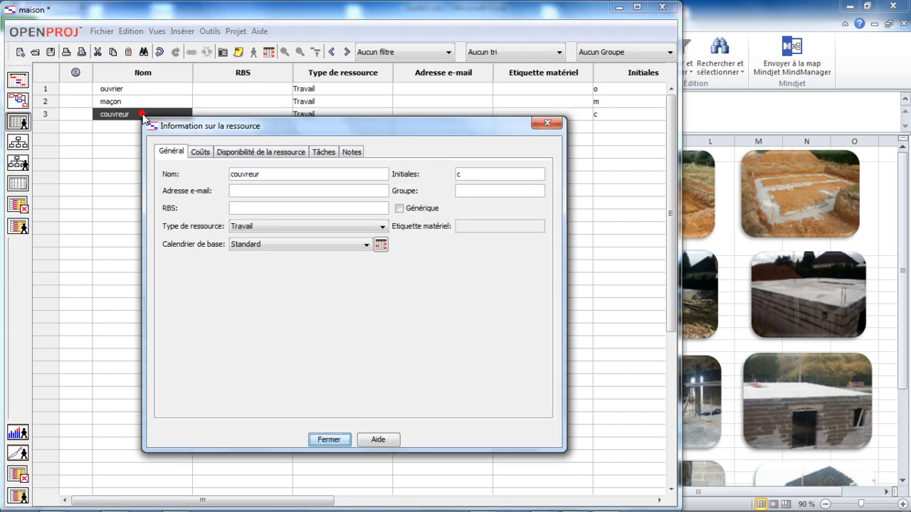
{"action": "left_click", "coordinate": [284, 245]}
{"action": "left_click", "coordinate": [279, 301]}
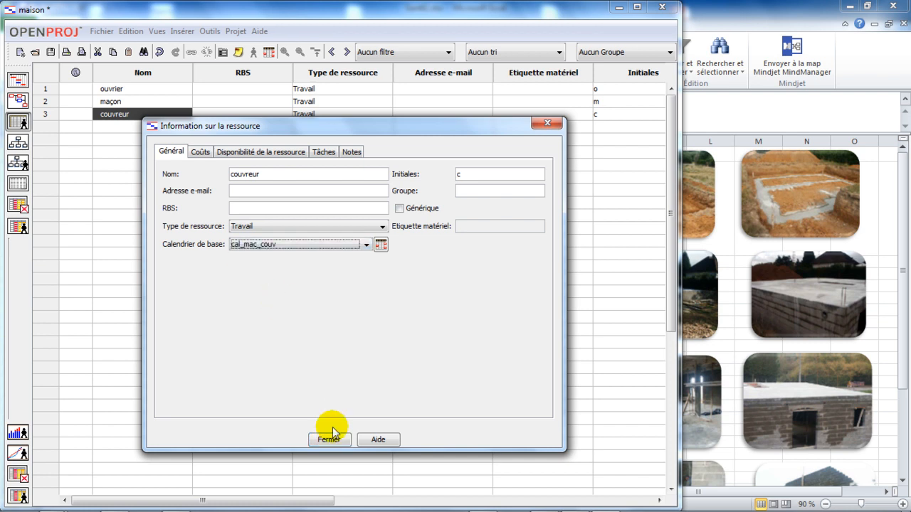
{"action": "left_click", "coordinate": [345, 438]}
{"action": "left_click", "coordinate": [221, 214]}
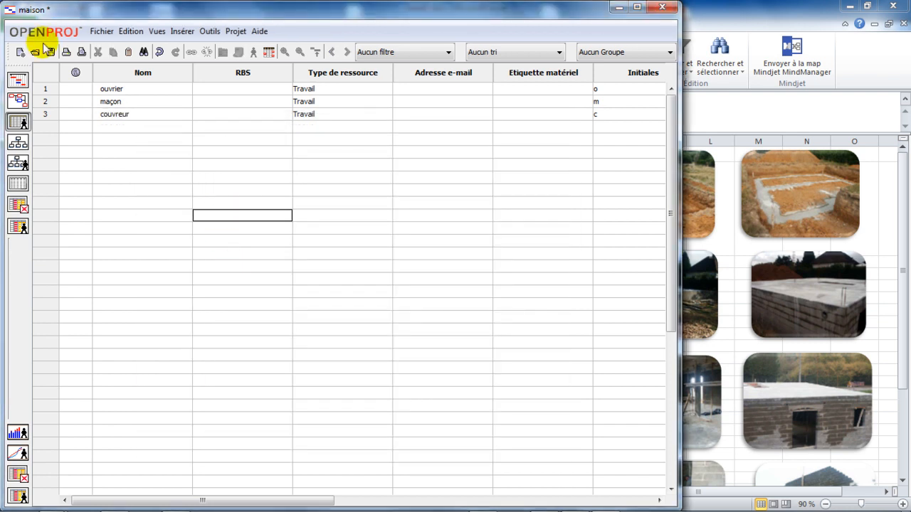
Step: Show the Gantt view in a maximized window and switch to the Gantt2.xlsx task list in Excel
{"action": "left_click", "coordinate": [18, 80]}
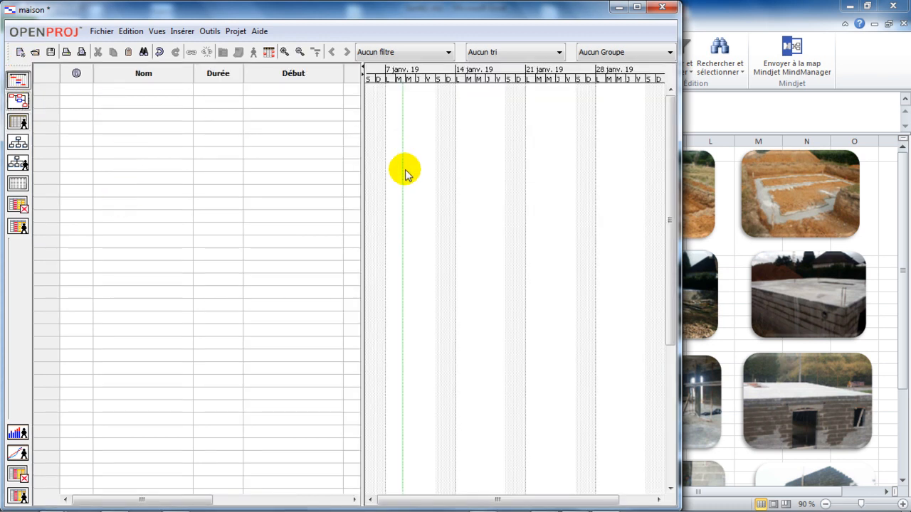
{"action": "left_click", "coordinate": [635, 9]}
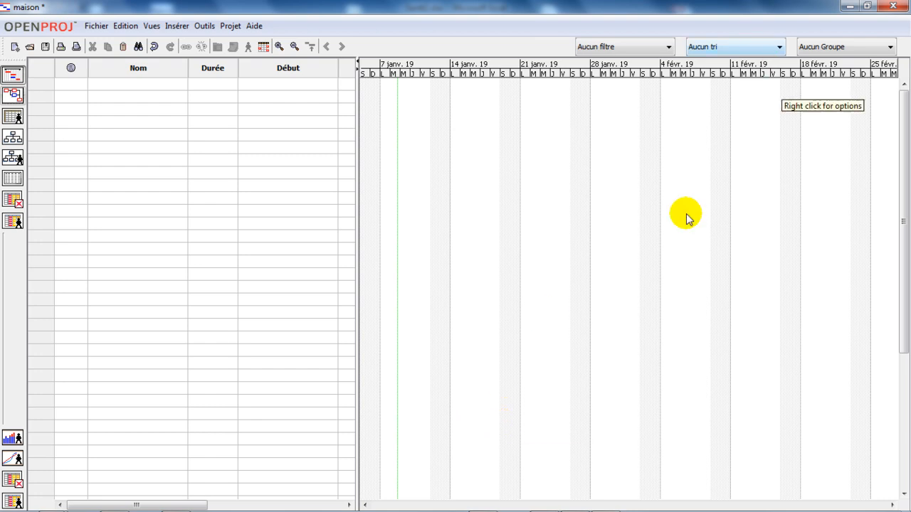
{"action": "mouse_move", "coordinate": [475, 507]}
{"action": "left_click", "coordinate": [554, 502]}
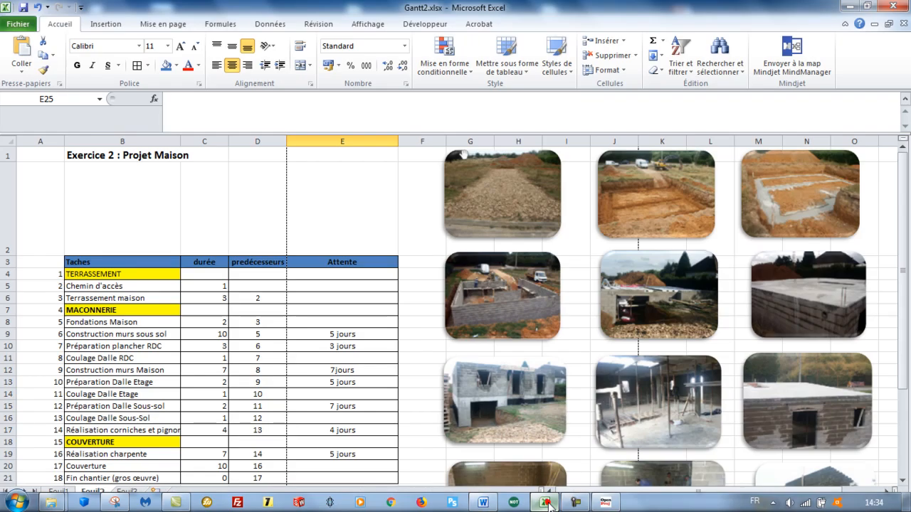
Step: Copy the task names and durations in B4:C21 of Gantt2.xlsx and paste them into OpenProj from the first Nom cell
{"action": "scroll", "coordinate": [282, 256], "scroll_direction": "down", "scroll_amount": 1}
{"action": "scroll", "coordinate": [278, 259], "scroll_direction": "up", "scroll_amount": 1}
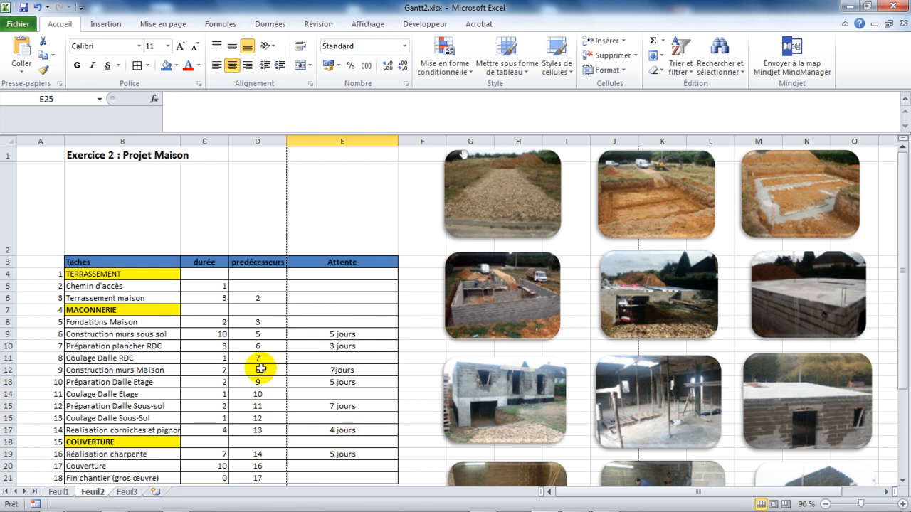
{"action": "left_click_drag", "start_coordinate": [107, 274], "coordinate": [210, 362]}
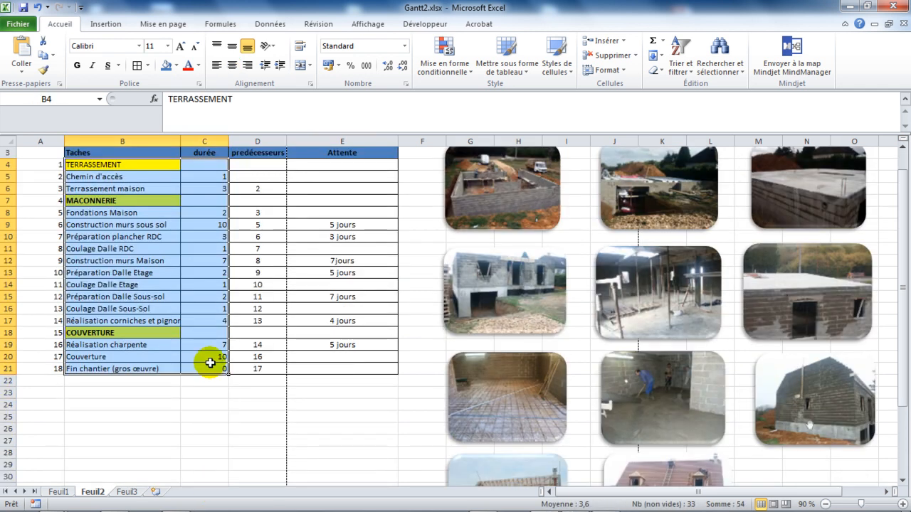
{"action": "key", "text": "ctrl+c"}
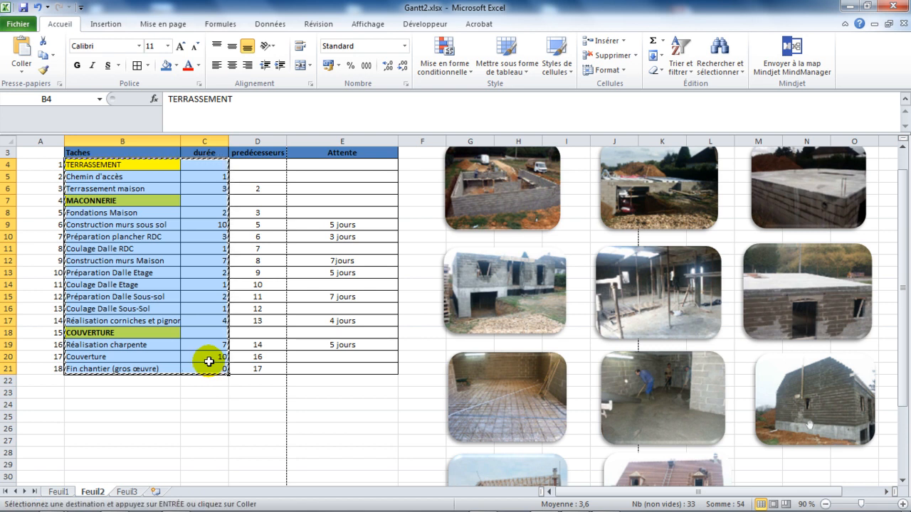
{"action": "mouse_move", "coordinate": [313, 505]}
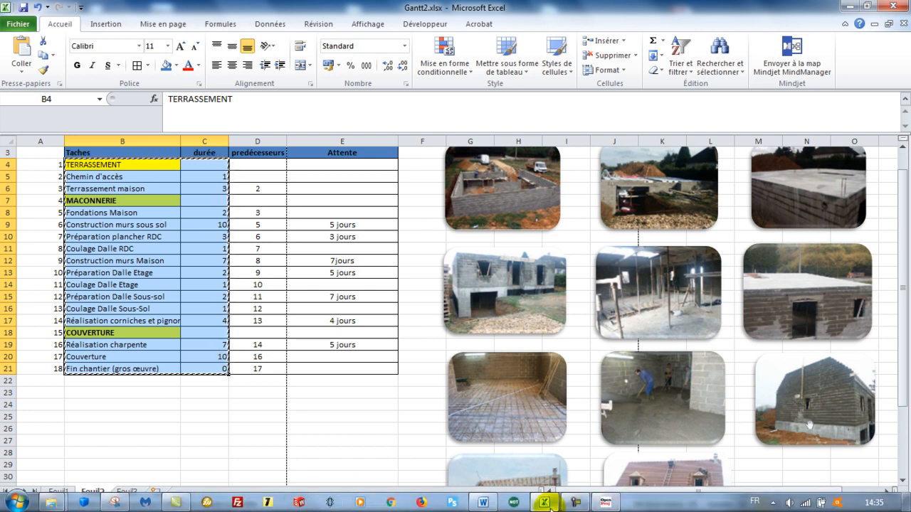
{"action": "left_click", "coordinate": [605, 507]}
{"action": "left_click", "coordinate": [148, 83]}
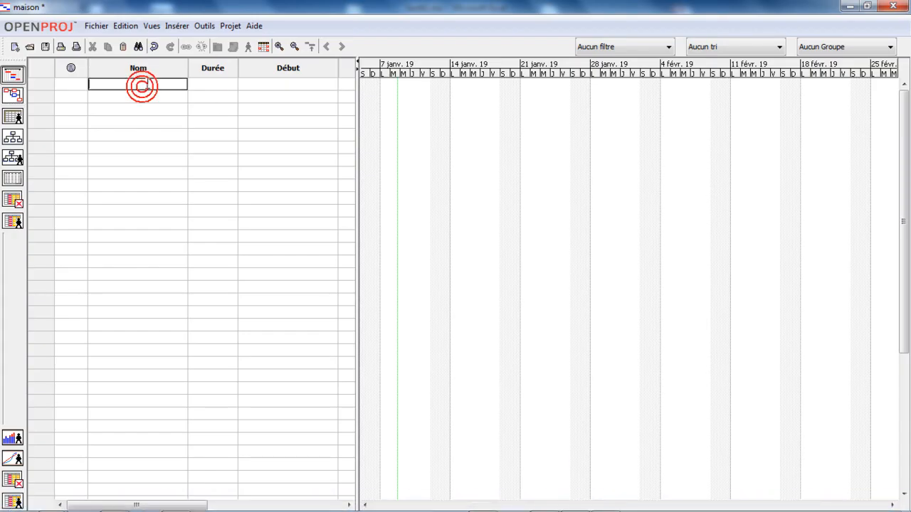
{"action": "key", "text": "ctrl+v"}
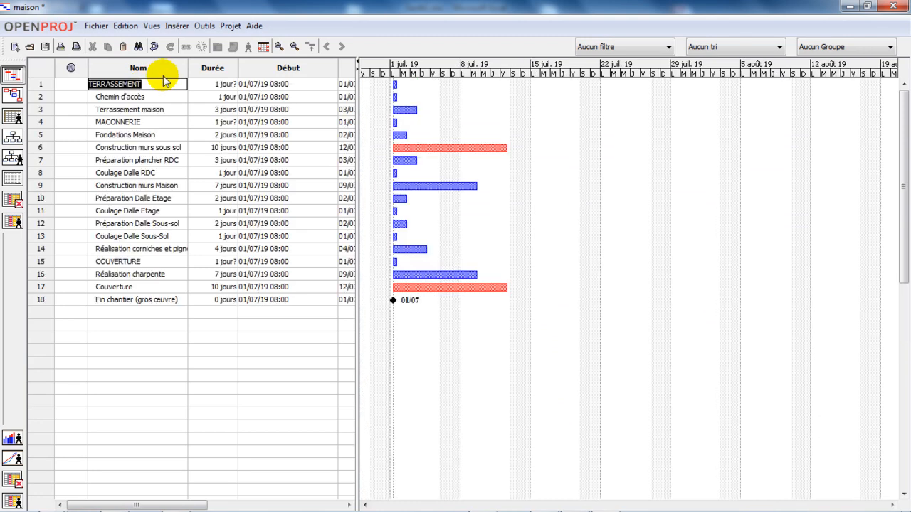
{"action": "left_click", "coordinate": [179, 351]}
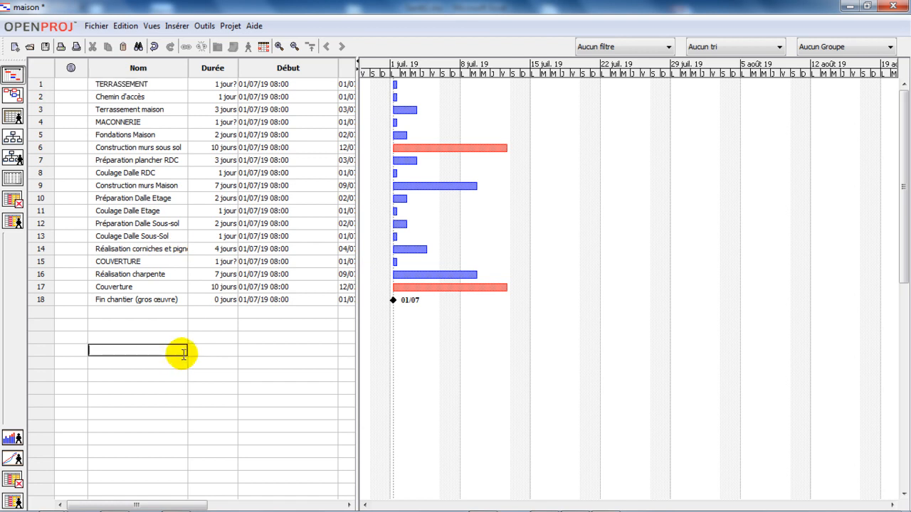
Step: Indent Chemin d'accès and Terrassement maison as subtasks of TERRASSEMENT
{"action": "double_click", "coordinate": [124, 97]}
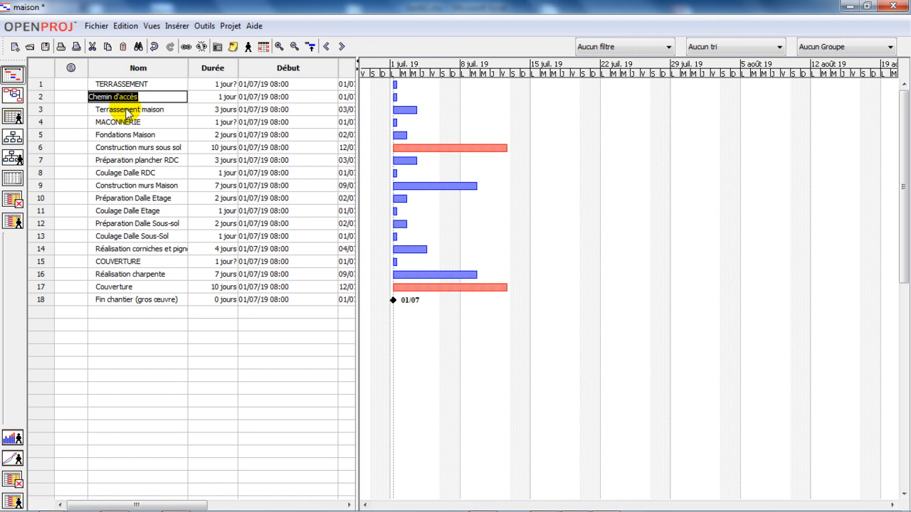
{"action": "left_click_drag", "start_coordinate": [95, 110], "coordinate": [181, 105]}
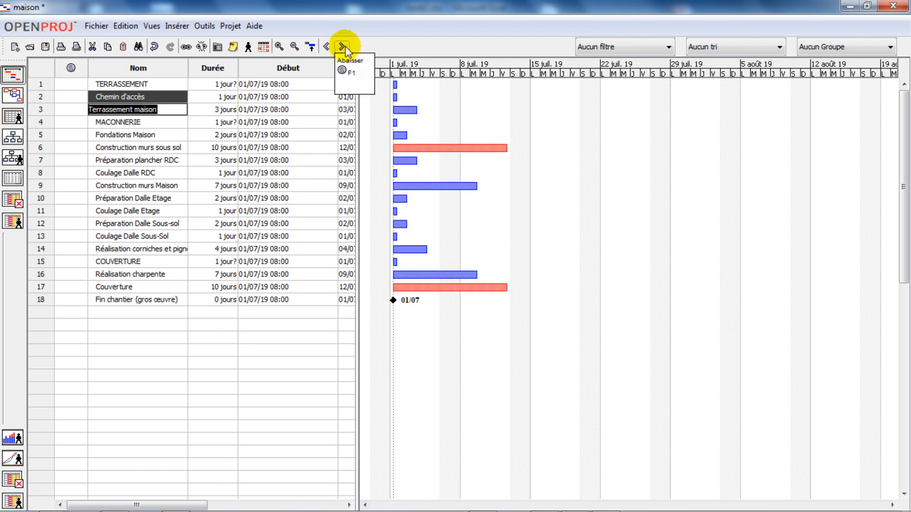
{"action": "left_click", "coordinate": [343, 48]}
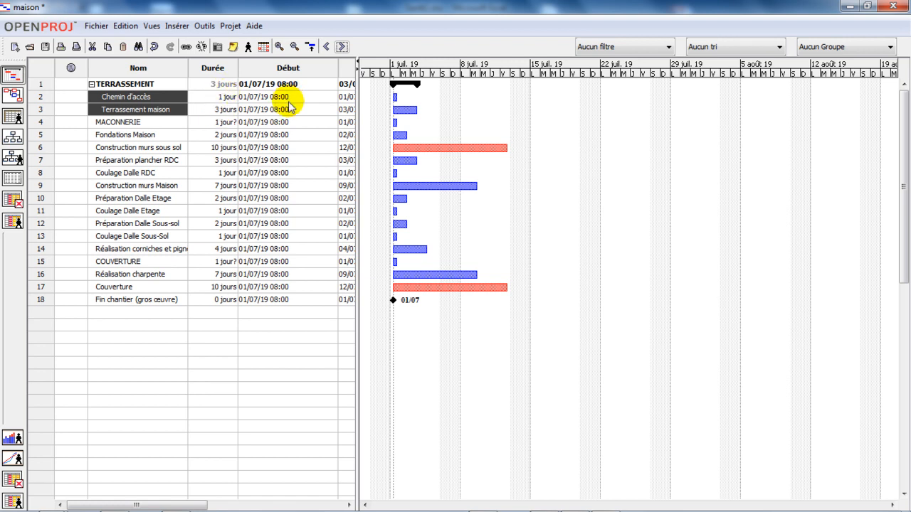
Step: Indent the tasks from Fondations Maison through Réalisation corniches et pignons as subtasks of MACONNERIE
{"action": "double_click", "coordinate": [119, 134]}
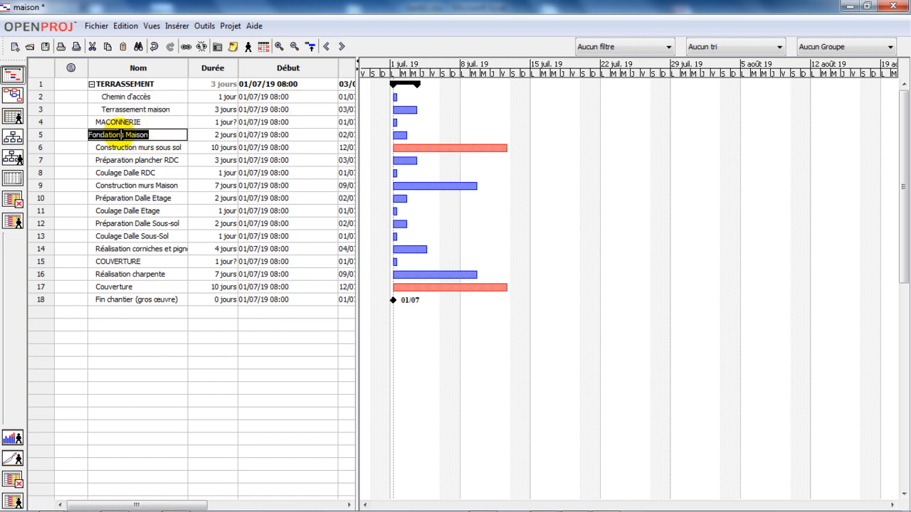
{"action": "left_click", "coordinate": [139, 250], "text": "shift"}
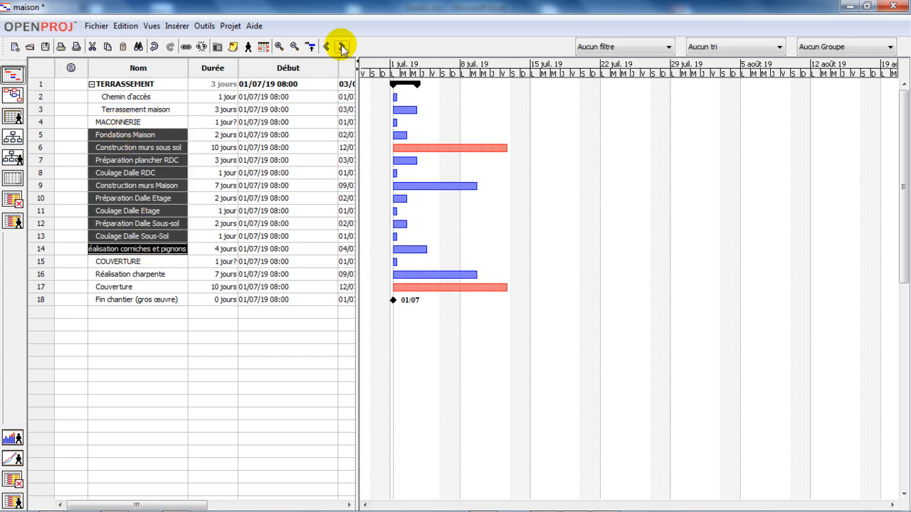
{"action": "left_click", "coordinate": [342, 47]}
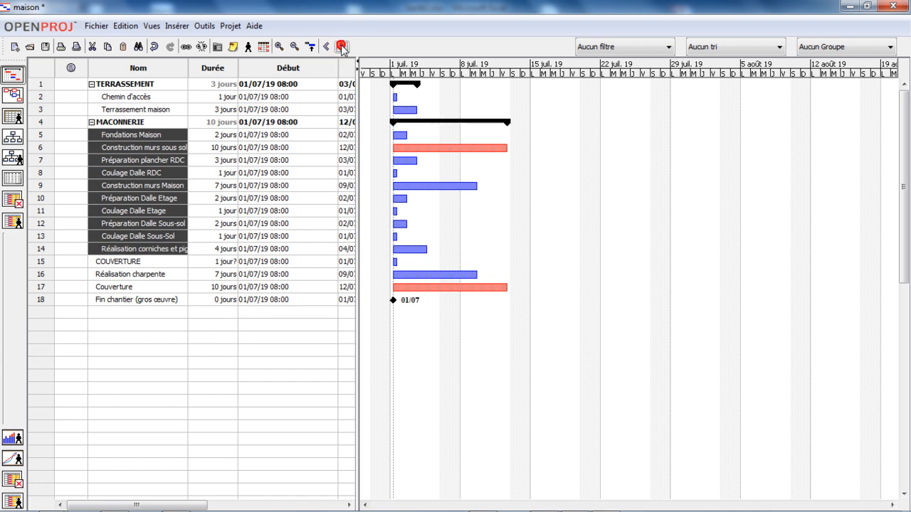
Step: Indent Réalisation charpente and Couverture under COUVERTURE, leaving Fin chantier (gros œuvre) at the top level
{"action": "double_click", "coordinate": [127, 277]}
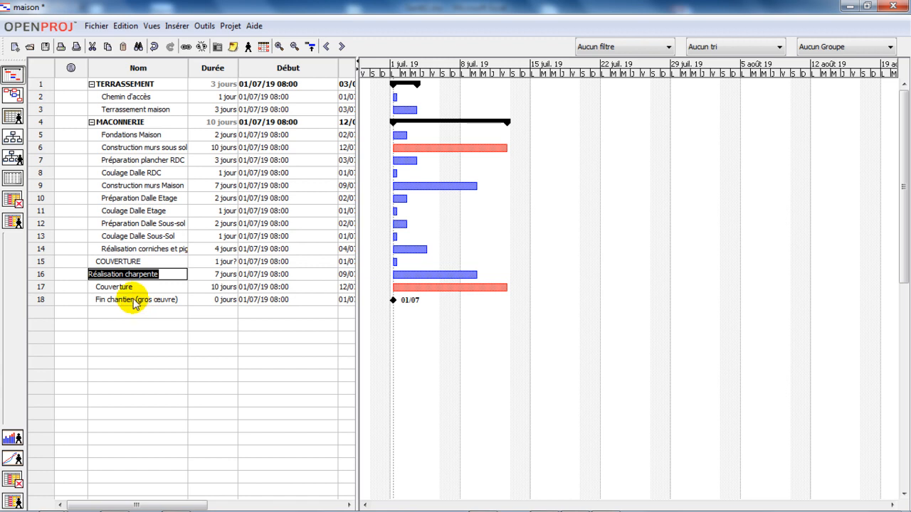
{"action": "left_click", "coordinate": [137, 302], "text": "shift"}
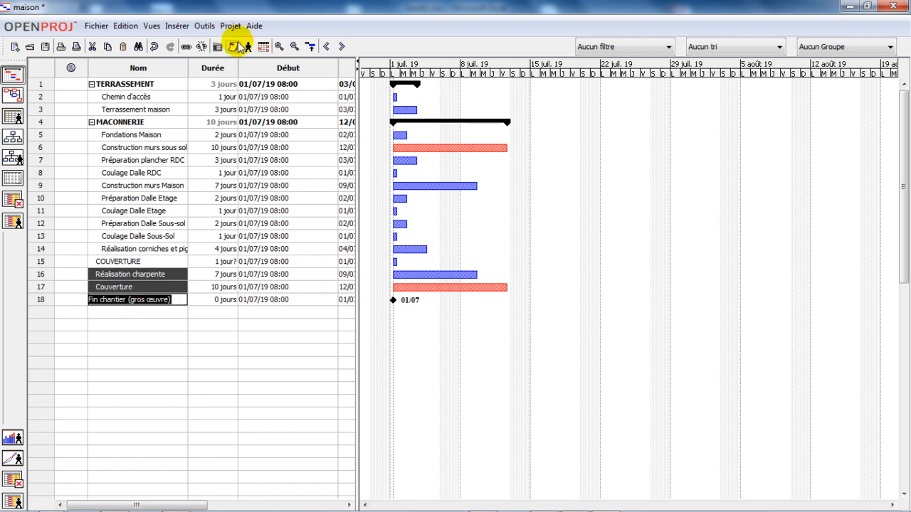
{"action": "left_click", "coordinate": [118, 285], "text": "shift"}
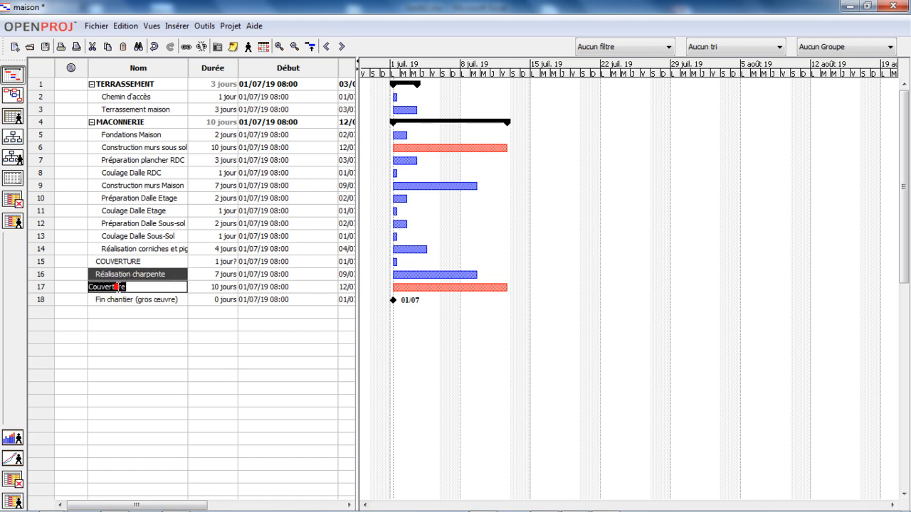
{"action": "left_click", "coordinate": [341, 46]}
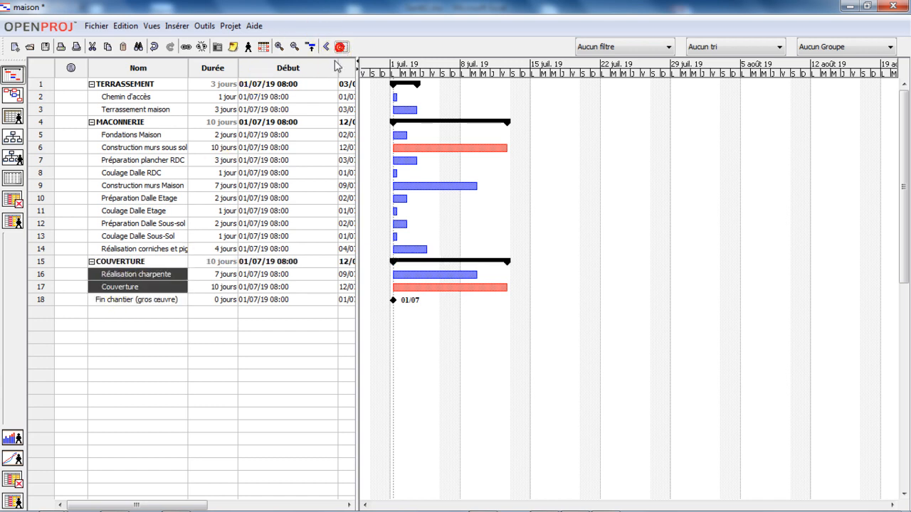
{"action": "left_click", "coordinate": [155, 364]}
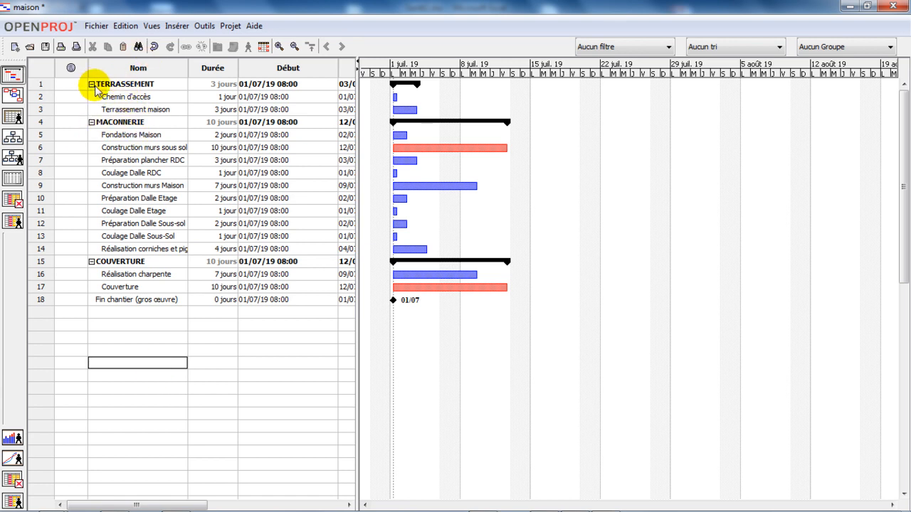
Step: Collapse the TERRASSEMENT, MACONNERIE and COUVERTURE summary tasks to check the outline, and expand all three again
{"action": "left_click", "coordinate": [91, 84]}
{"action": "left_click", "coordinate": [91, 96]}
{"action": "left_click", "coordinate": [91, 110]}
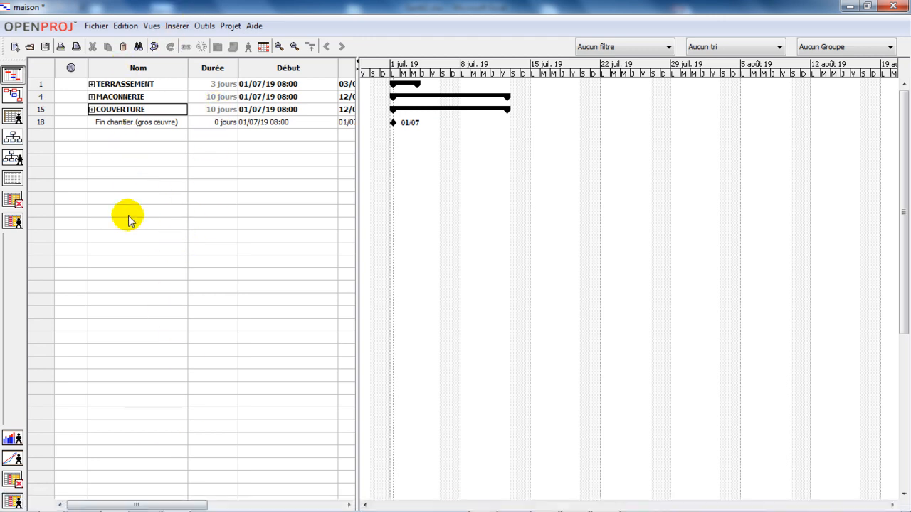
{"action": "left_click", "coordinate": [91, 109]}
{"action": "left_click", "coordinate": [91, 97]}
{"action": "left_click", "coordinate": [91, 84]}
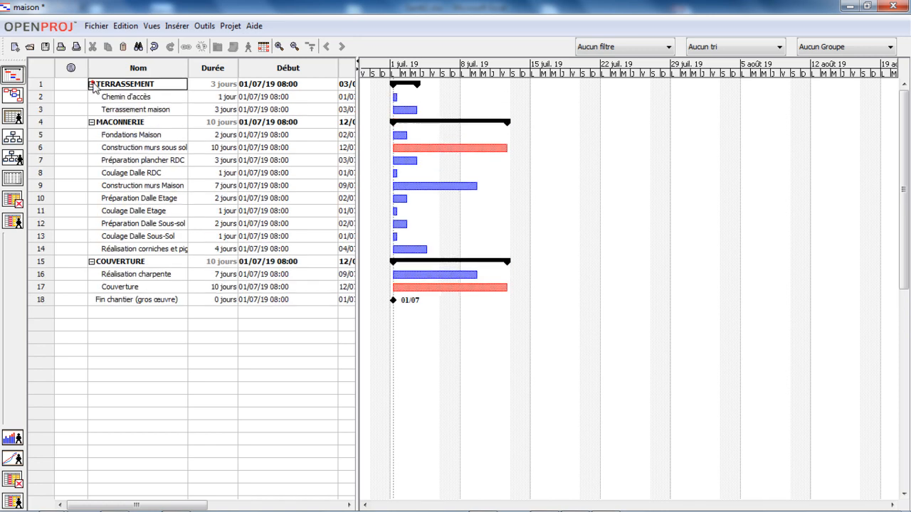
Step: Widen the task table to show the Prédécesseur column and switch to the Gantt2.xlsx task list in Excel
{"action": "left_click_drag", "start_coordinate": [356, 339], "coordinate": [445, 335]}
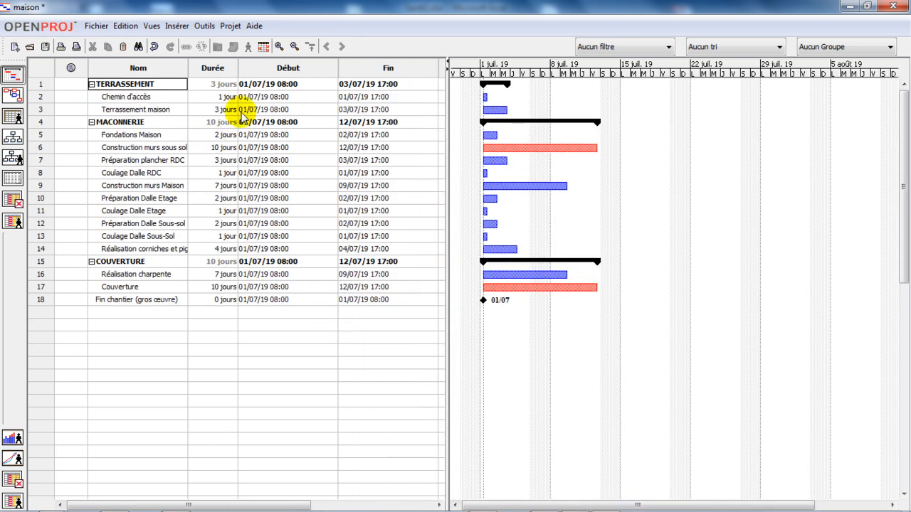
{"action": "left_click_drag", "start_coordinate": [445, 117], "coordinate": [541, 114]}
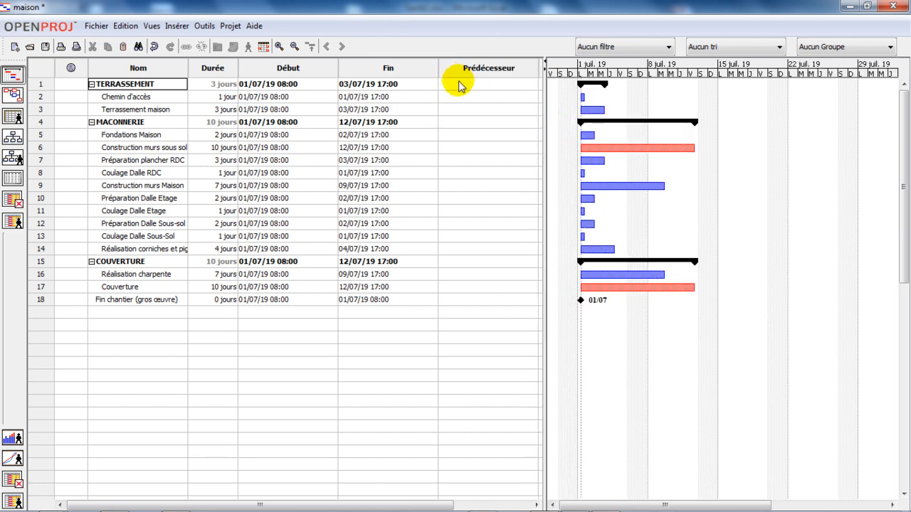
{"action": "mouse_move", "coordinate": [483, 504]}
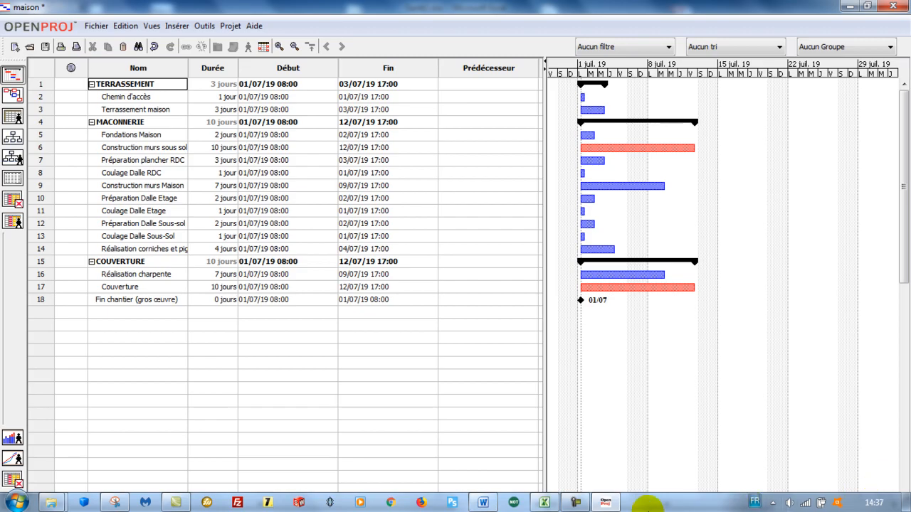
{"action": "left_click", "coordinate": [544, 503]}
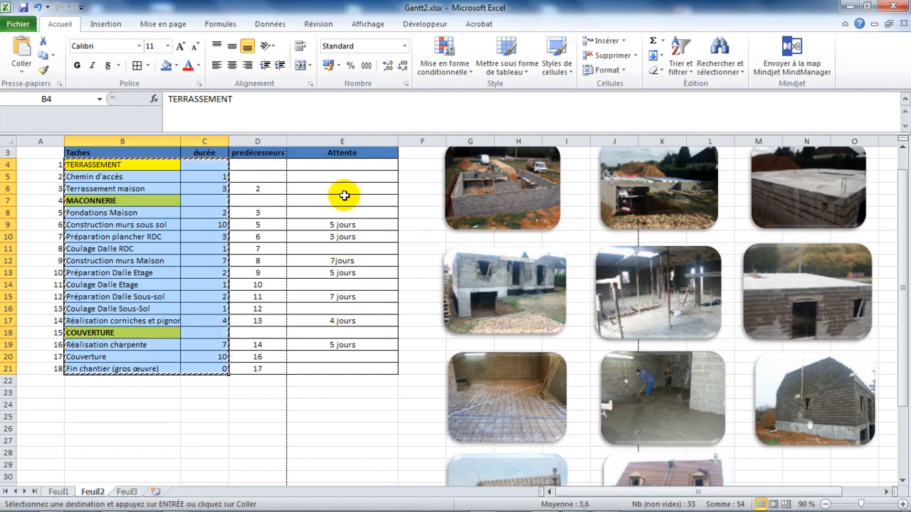
Step: Fill the empty predecessor cells D4, D5, D7 and D18 with a comma
{"action": "left_click", "coordinate": [309, 274]}
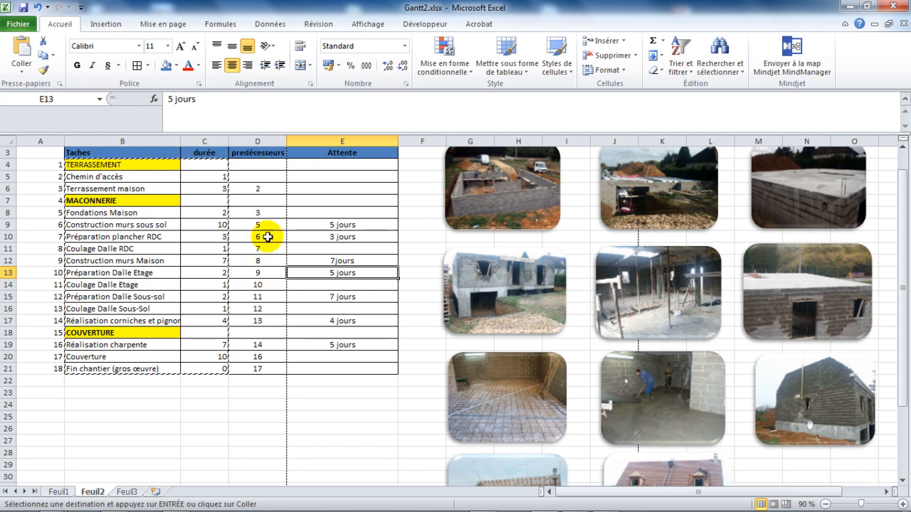
{"action": "left_click_drag", "start_coordinate": [251, 164], "coordinate": [279, 373]}
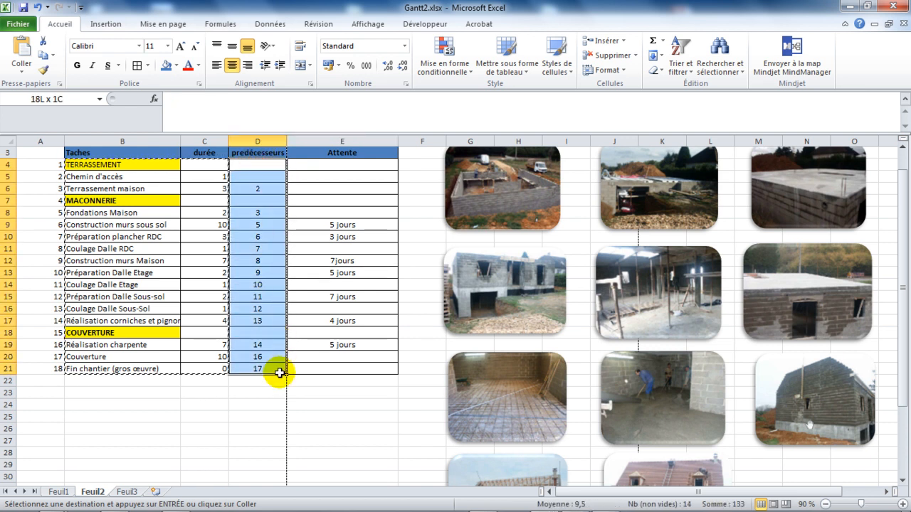
{"action": "left_click", "coordinate": [272, 189]}
{"action": "left_click", "coordinate": [250, 166]}
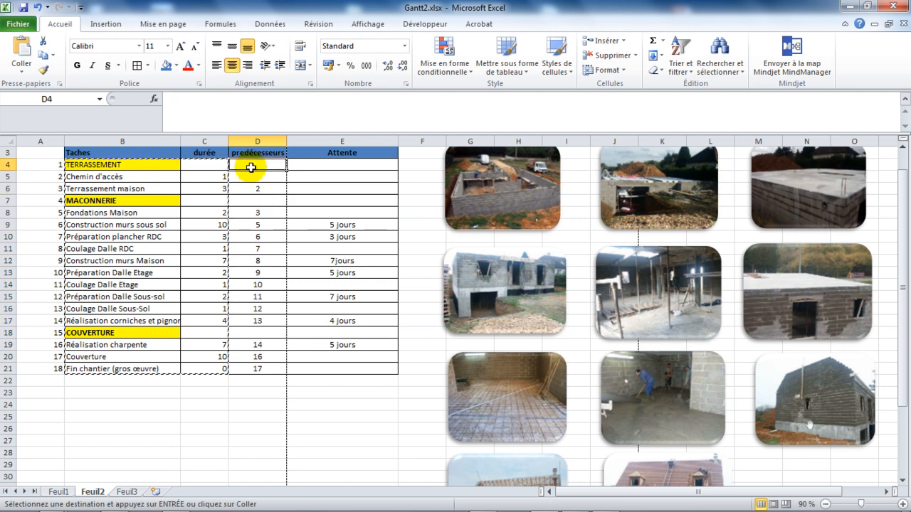
{"action": "type", "text": ","}
{"action": "key", "text": "Return"}
{"action": "type", "text": ","}
{"action": "key", "text": "Return"}
{"action": "left_click", "coordinate": [256, 201]}
{"action": "type", "text": ","}
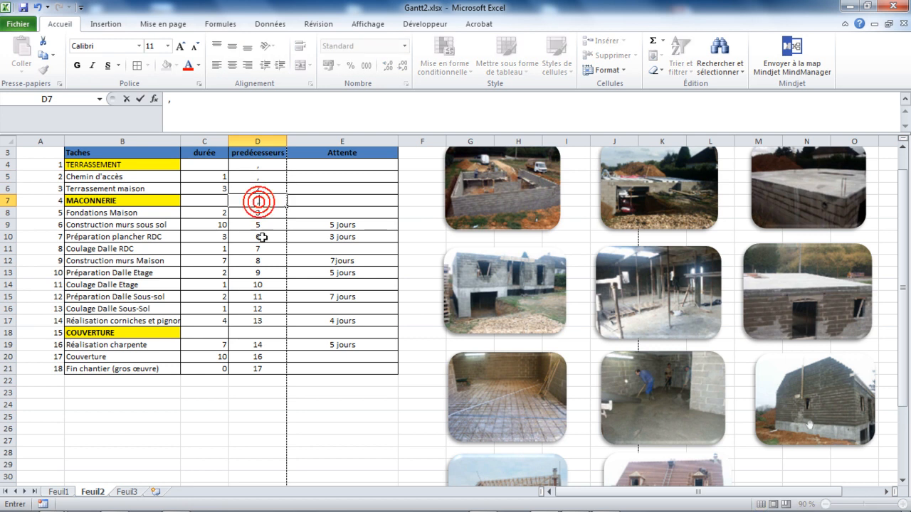
{"action": "left_click", "coordinate": [262, 332]}
{"action": "type", "text": ","}
{"action": "left_click", "coordinate": [320, 440]}
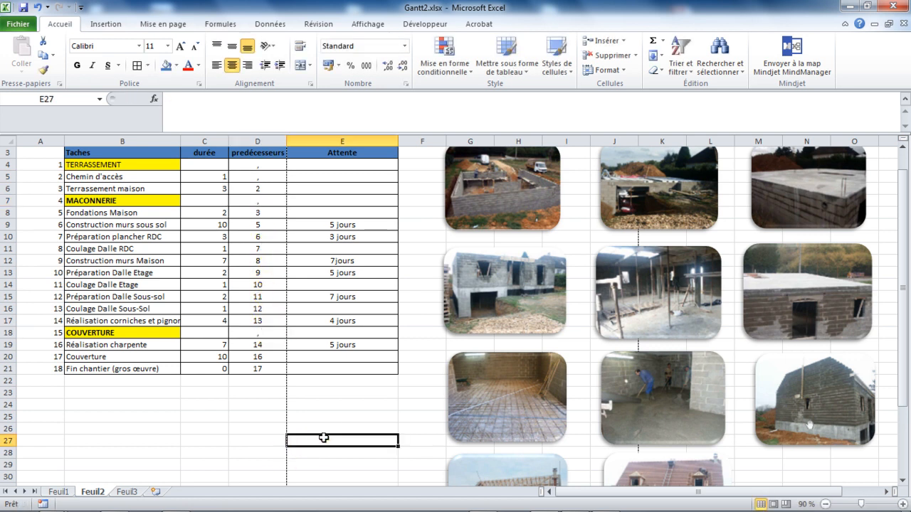
Step: Copy the predecessors in D4:D21 and paste them into OpenProj's Prédécesseur column starting at the TERRASSEMENT row
{"action": "left_click_drag", "start_coordinate": [263, 165], "coordinate": [265, 370]}
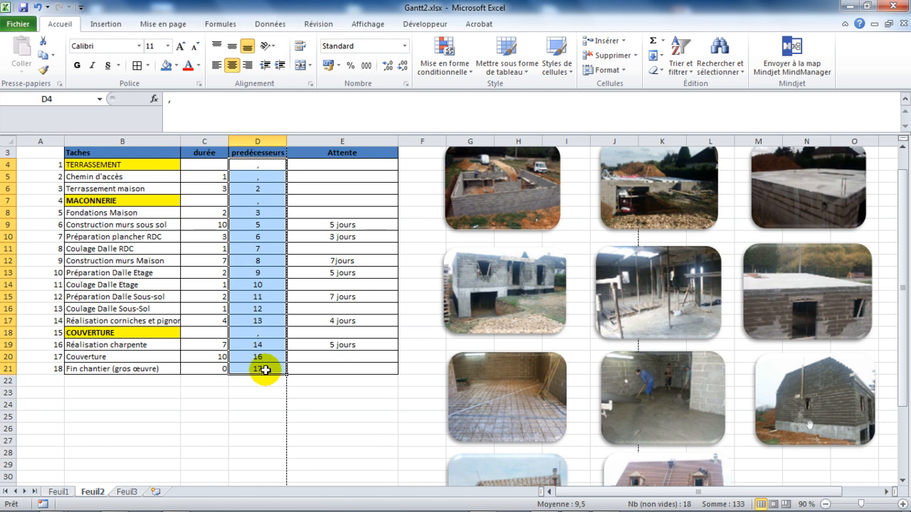
{"action": "key", "text": "ctrl+c"}
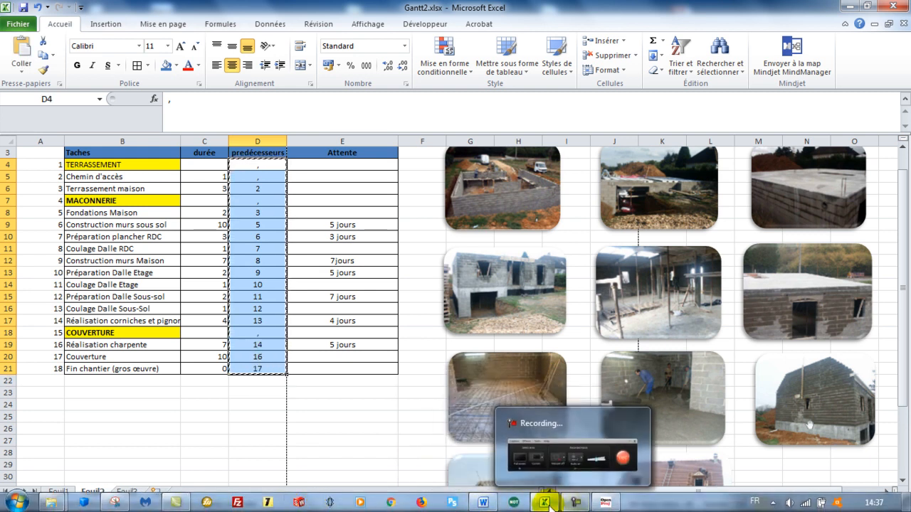
{"action": "left_click", "coordinate": [607, 504]}
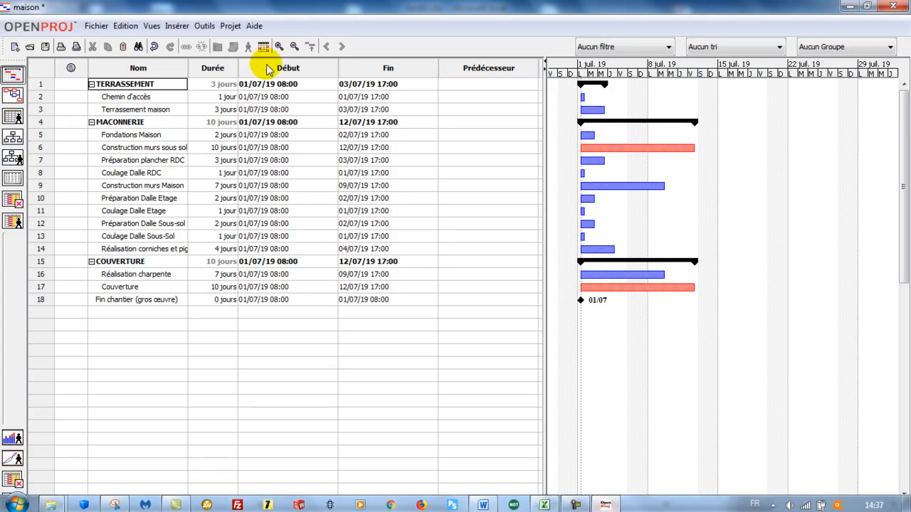
{"action": "left_click", "coordinate": [474, 84]}
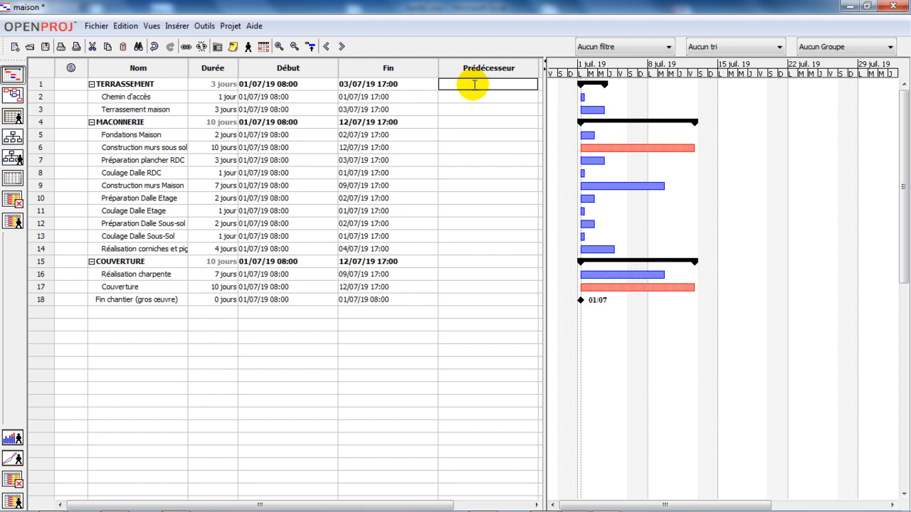
{"action": "key", "text": "ctrl+v"}
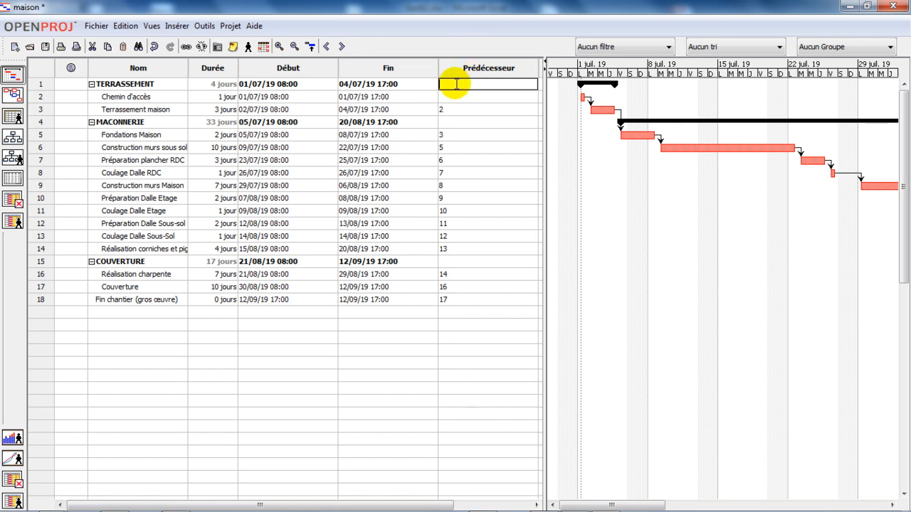
{"action": "left_click", "coordinate": [488, 185]}
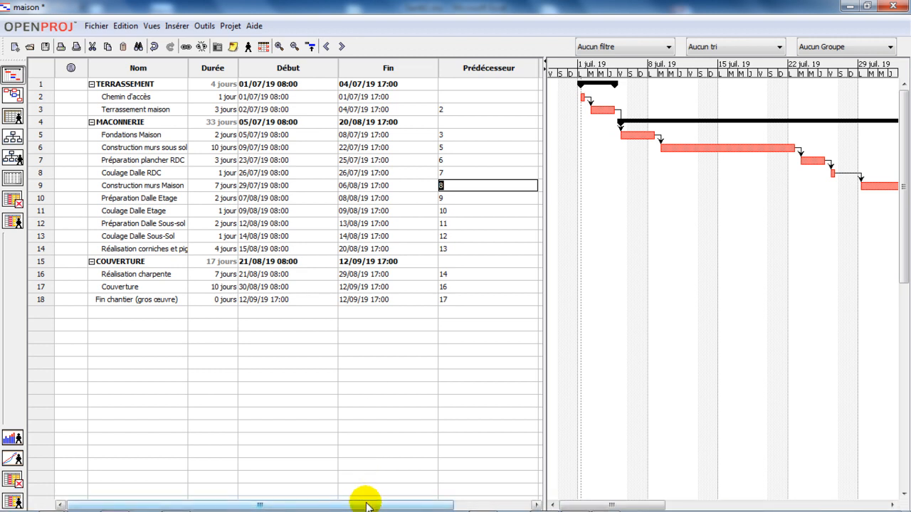
Step: Arrange the OpenProj window and the Excel task list side by side, with narrowed Nom, Début, Fin and Prédécesseur columns in OpenProj
{"action": "left_click_drag", "start_coordinate": [362, 503], "coordinate": [382, 504]}
{"action": "left_click", "coordinate": [868, 6]}
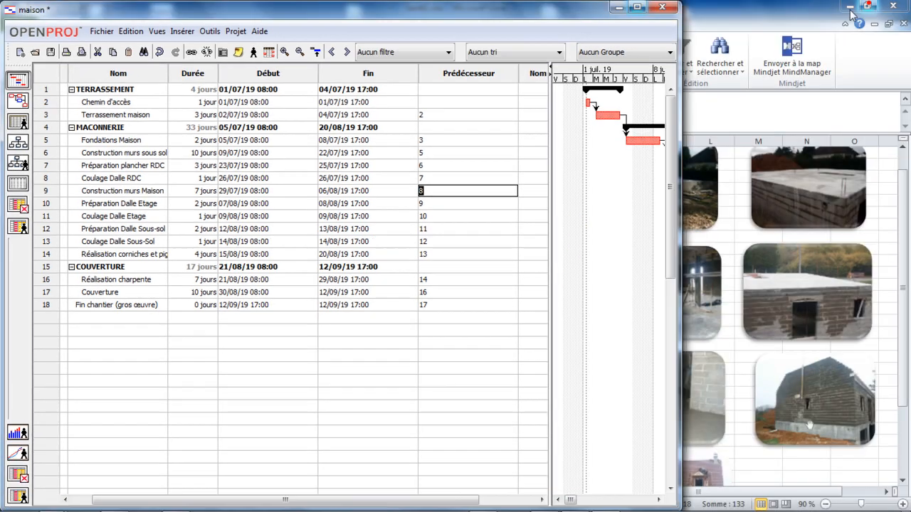
{"action": "left_click_drag", "start_coordinate": [678, 187], "coordinate": [475, 188]}
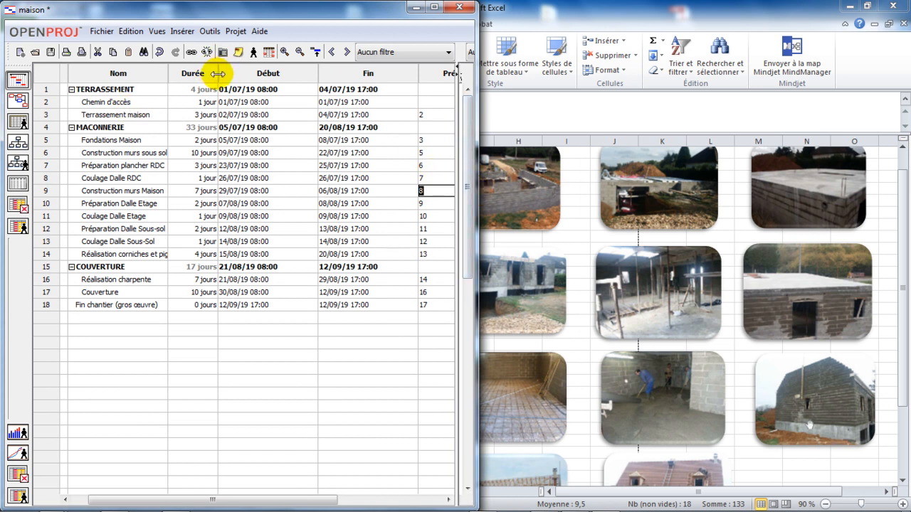
{"action": "left_click_drag", "start_coordinate": [169, 73], "coordinate": [97, 75]}
{"action": "left_click_drag", "start_coordinate": [249, 75], "coordinate": [203, 74]}
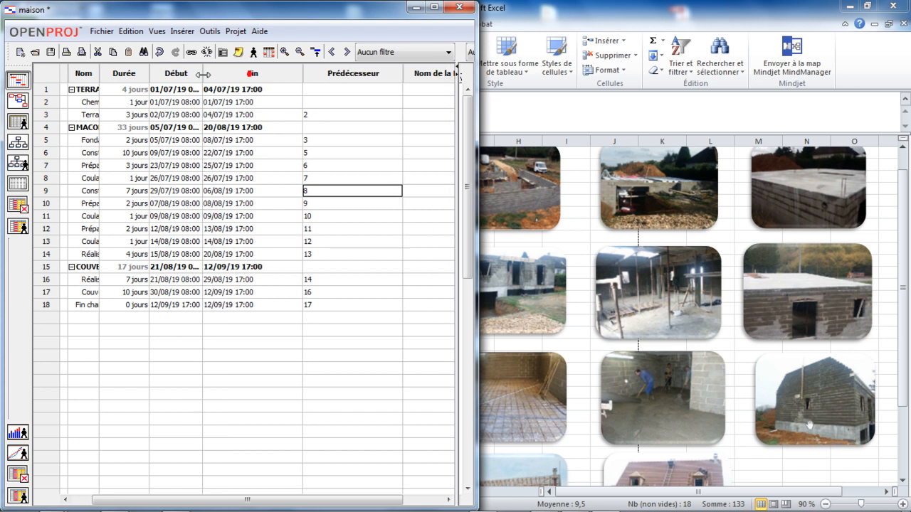
{"action": "left_click_drag", "start_coordinate": [287, 76], "coordinate": [235, 82]}
{"action": "left_click_drag", "start_coordinate": [335, 73], "coordinate": [258, 74]}
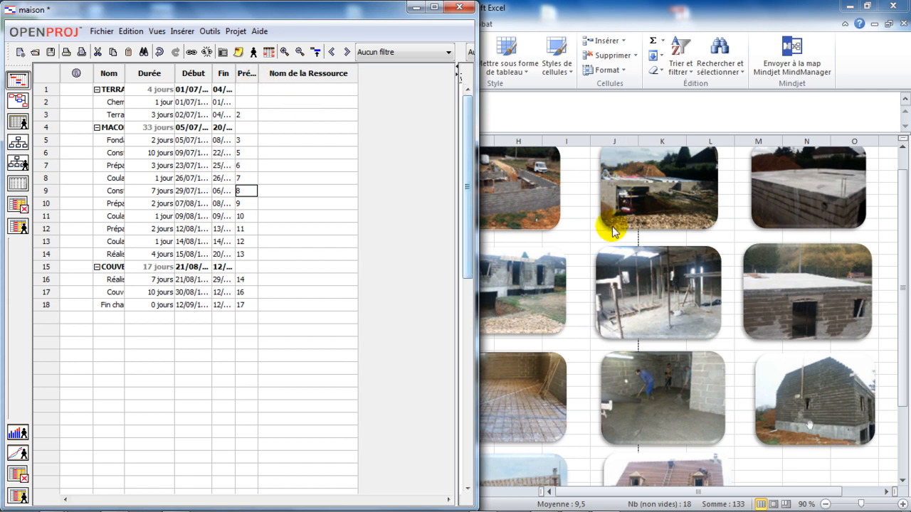
{"action": "left_click", "coordinate": [761, 498]}
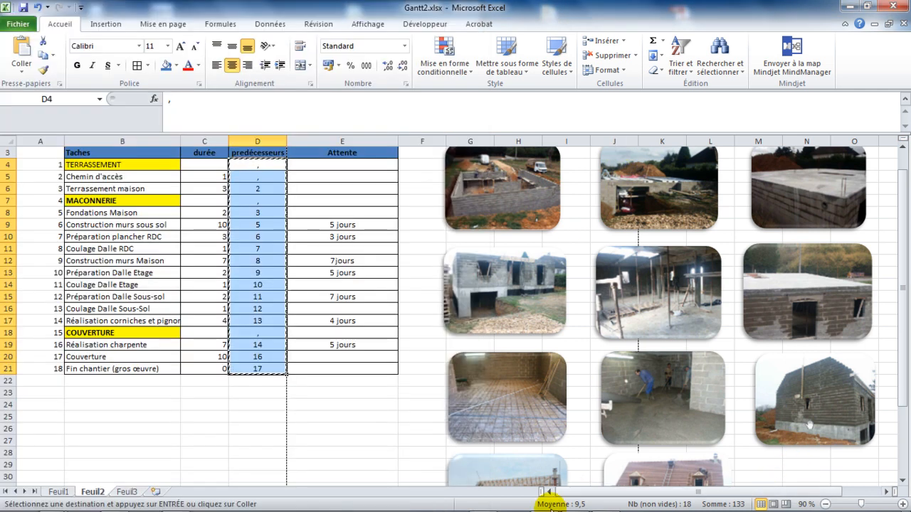
{"action": "left_click", "coordinate": [867, 7]}
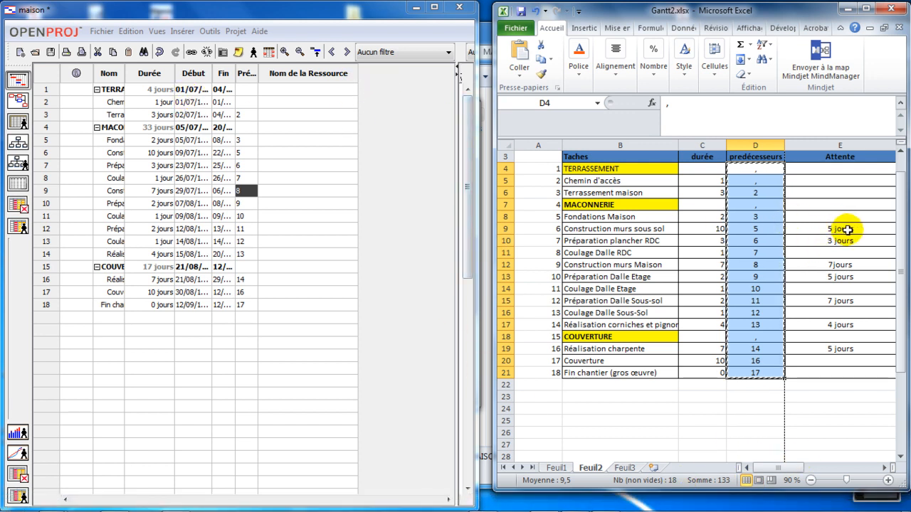
Step: Add waiting times to the predecessors: 5 days for Construction murs sous sol and 6+3j for Préparation plancher RDC
{"action": "double_click", "coordinate": [248, 152]}
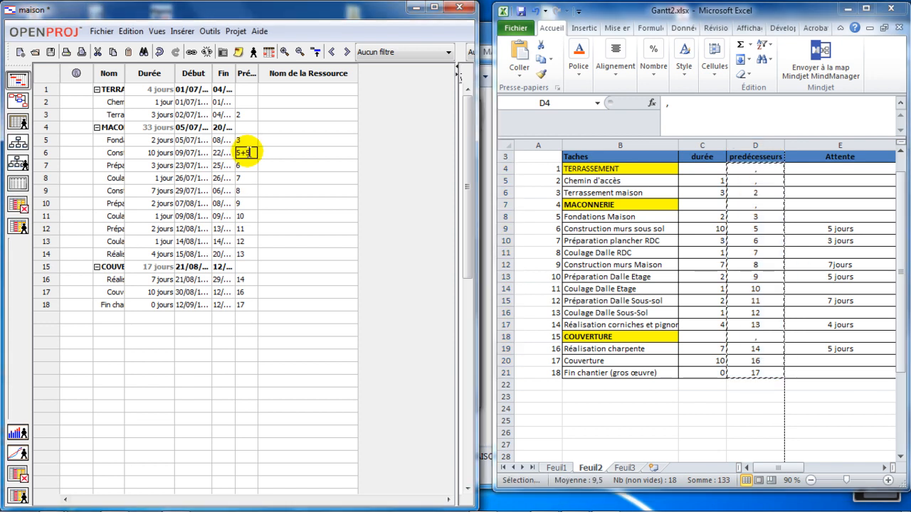
{"action": "key", "text": "Return"}
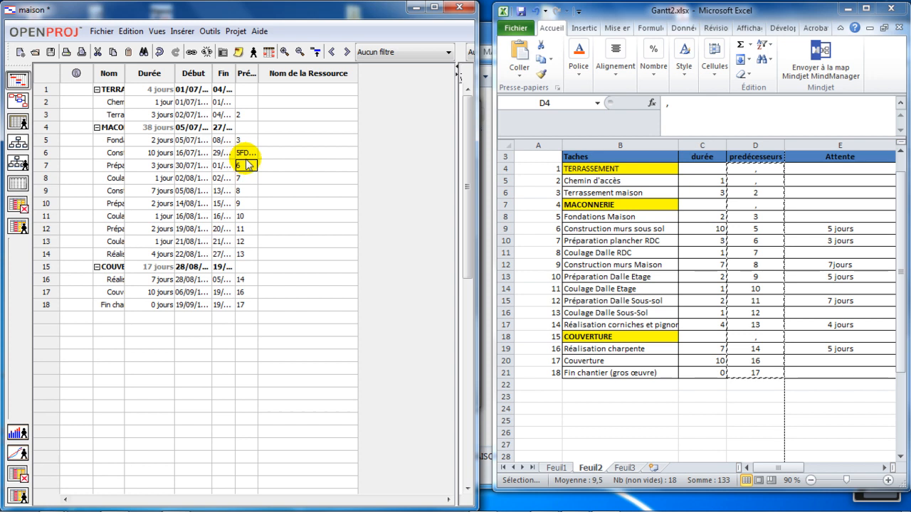
{"action": "left_click", "coordinate": [244, 165]}
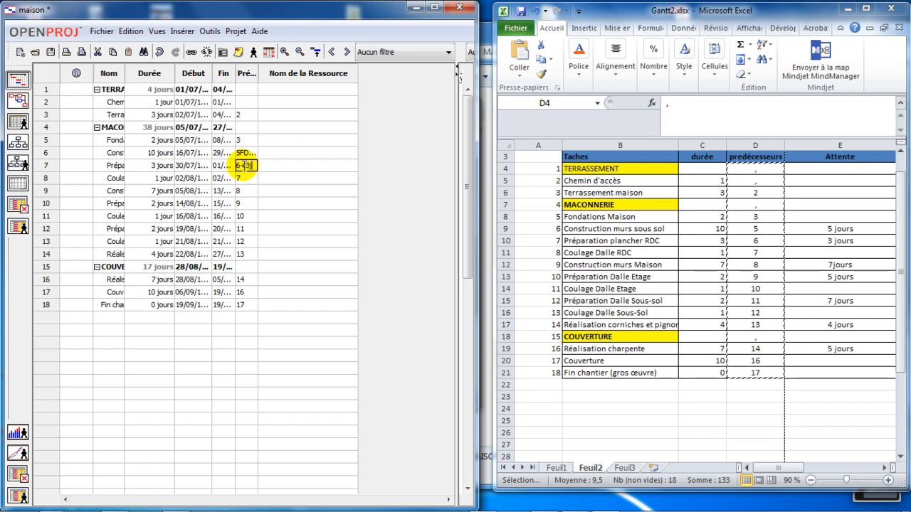
{"action": "key", "text": "Return"}
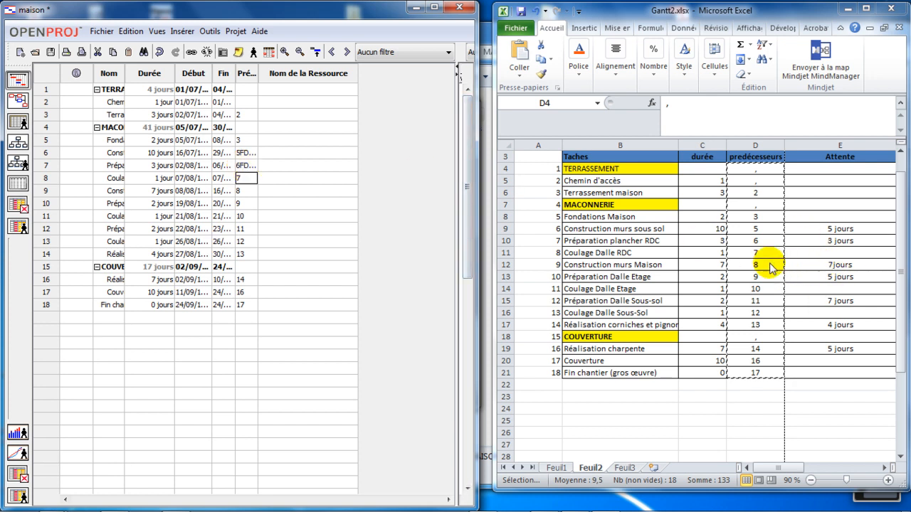
Step: Set the predecessor of Construction murs Maison to 8+7j to include its 7-day waiting time
{"action": "double_click", "coordinate": [249, 190]}
{"action": "double_click", "coordinate": [249, 190]}
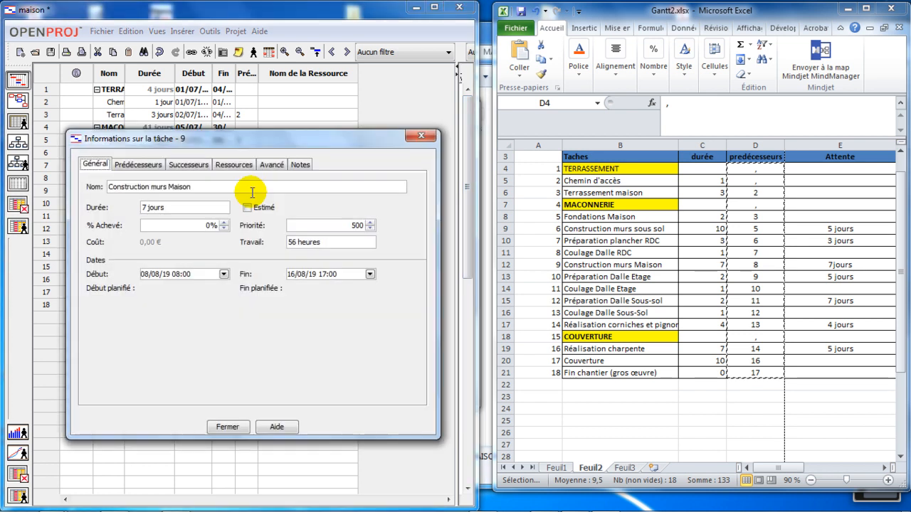
{"action": "left_click", "coordinate": [431, 136]}
{"action": "left_click", "coordinate": [248, 189]}
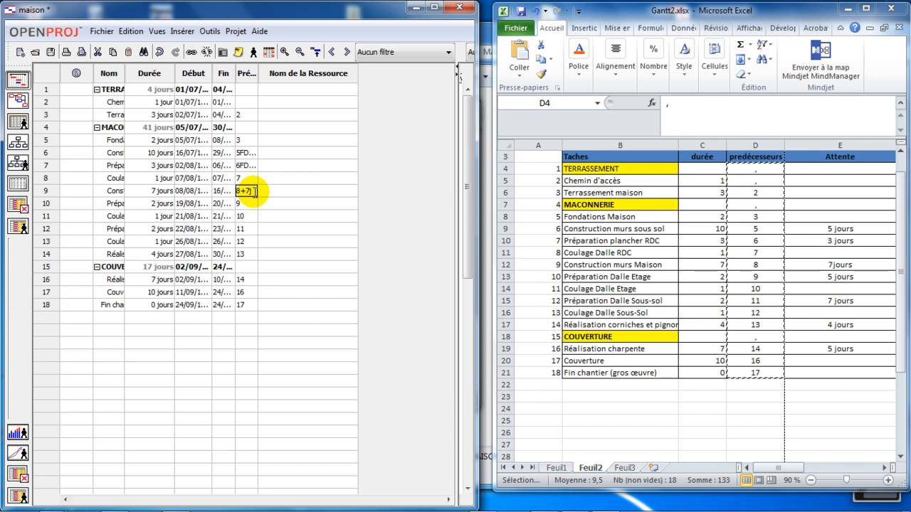
{"action": "key", "text": "Return"}
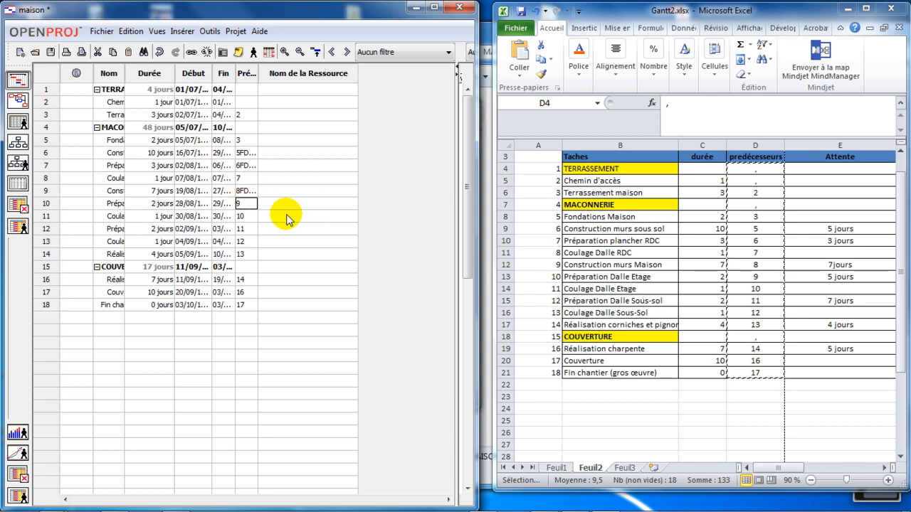
Step: Set the predecessor of Préparation Dalle Etage to 9+5j to include its 5-day waiting time
{"action": "left_click", "coordinate": [246, 204]}
{"action": "double_click", "coordinate": [246, 204]}
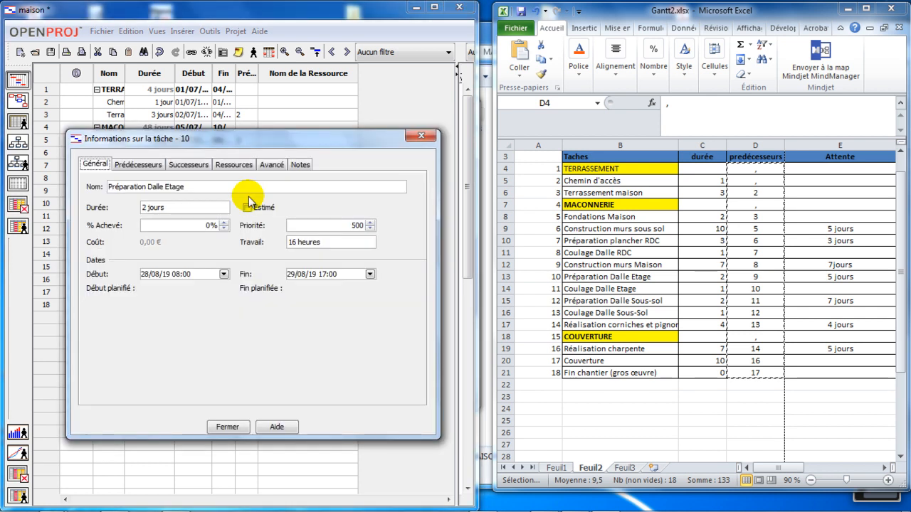
{"action": "left_click", "coordinate": [417, 137]}
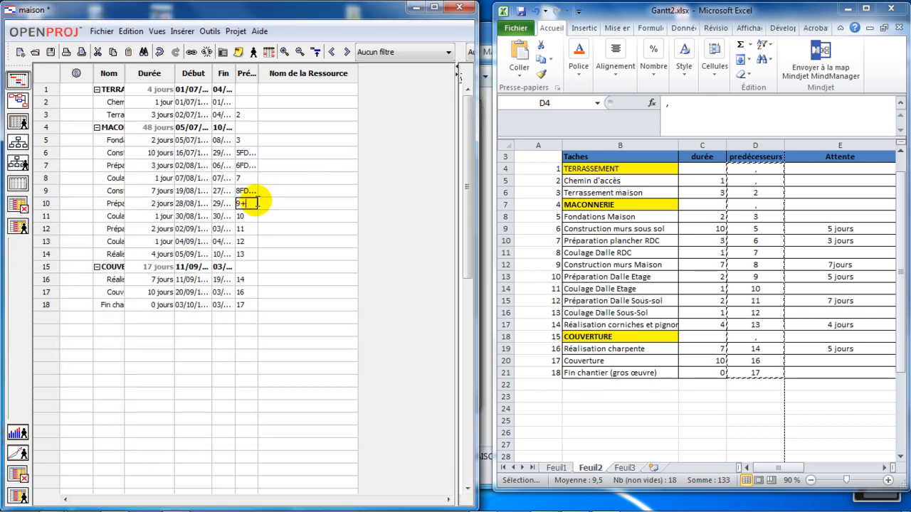
{"action": "type", "text": "+5j"}
{"action": "key", "text": "Return"}
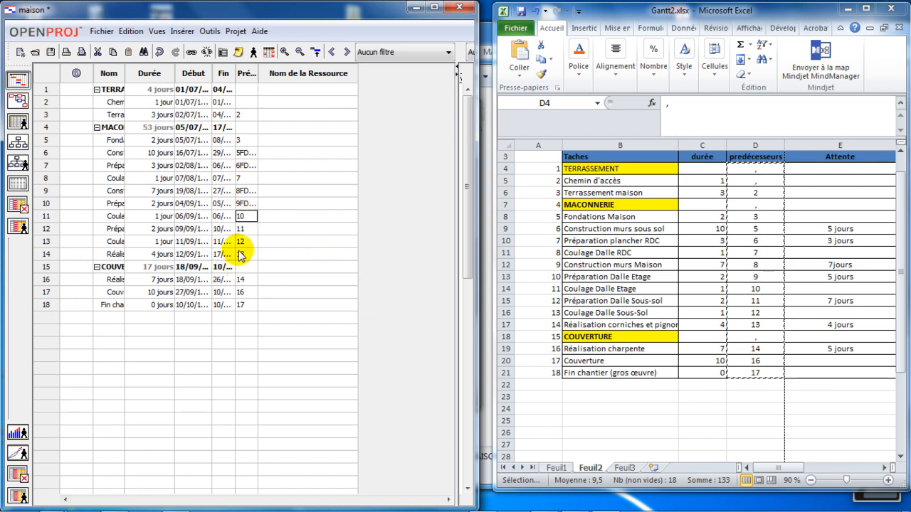
Step: Set the predecessor of Préparation Dalle Sous-sol to 11+7j to include its 7-day waiting time
{"action": "double_click", "coordinate": [246, 229]}
{"action": "left_click", "coordinate": [250, 230]}
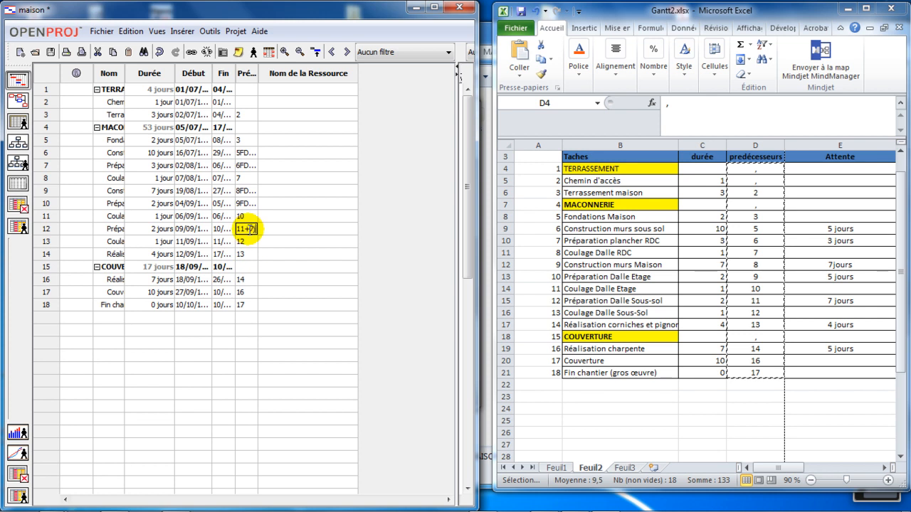
{"action": "key", "text": "Return"}
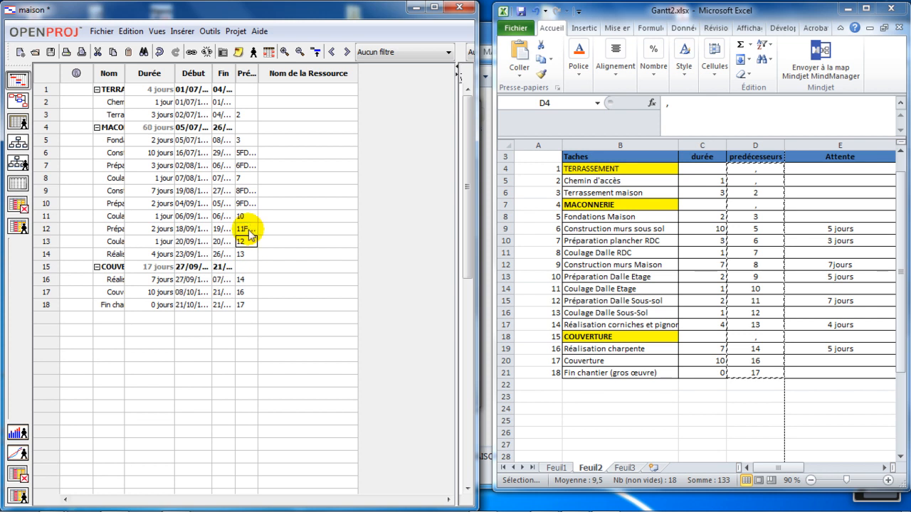
Step: Set the predecessors of Réalisation corniches et pignons to 13+4j and of Réalisation charpente to 14+5j
{"action": "double_click", "coordinate": [246, 254]}
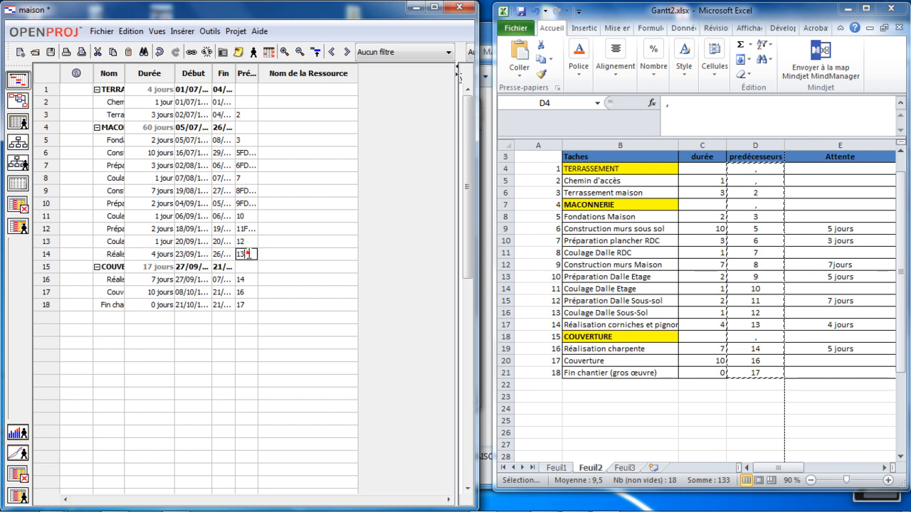
{"action": "left_click", "coordinate": [255, 252]}
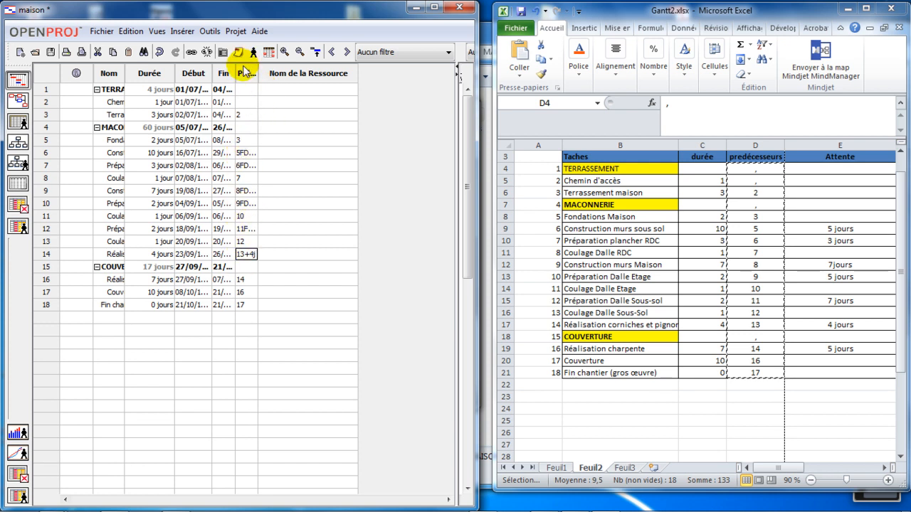
{"action": "left_click", "coordinate": [249, 282]}
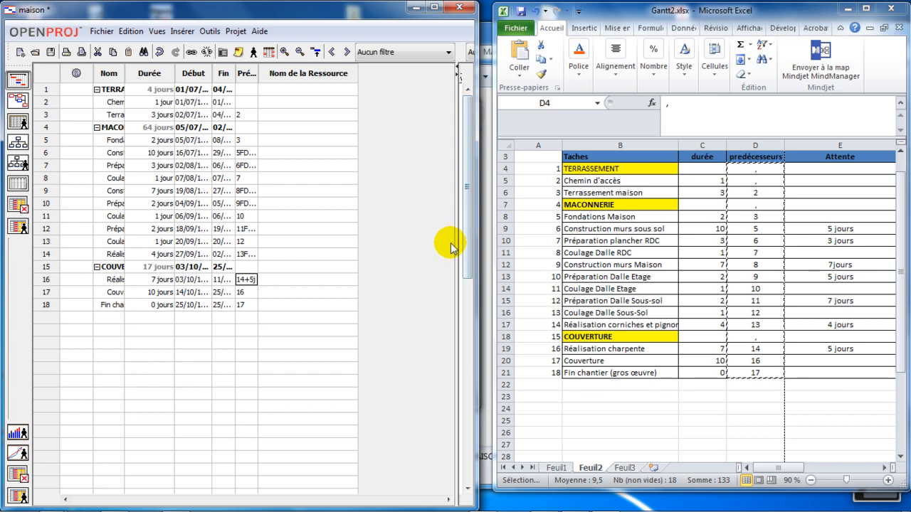
{"action": "key", "text": "Return"}
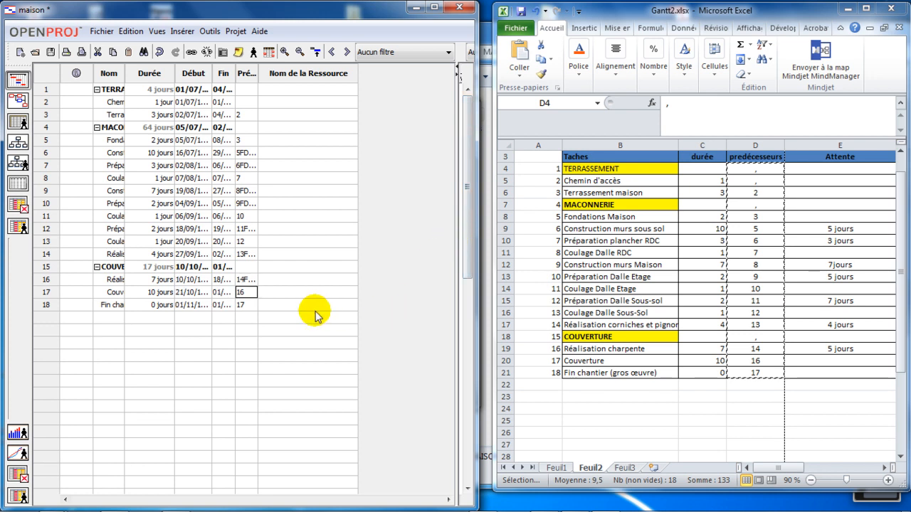
Step: Maximize OpenProj, widen the Nom column to show full task names, and zoom the Gantt chart out to the whole project
{"action": "left_click", "coordinate": [435, 8]}
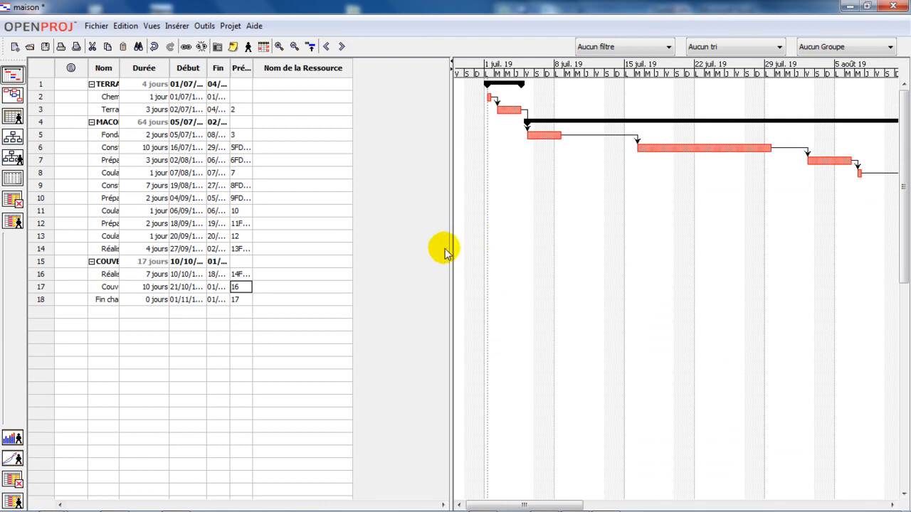
{"action": "left_click_drag", "start_coordinate": [119, 67], "coordinate": [219, 71]}
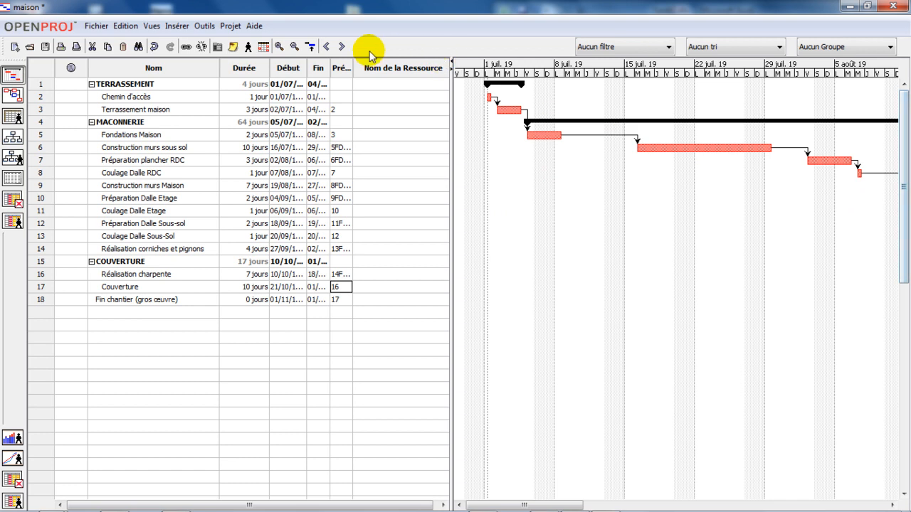
{"action": "left_click", "coordinate": [294, 49]}
{"action": "left_click", "coordinate": [294, 48]}
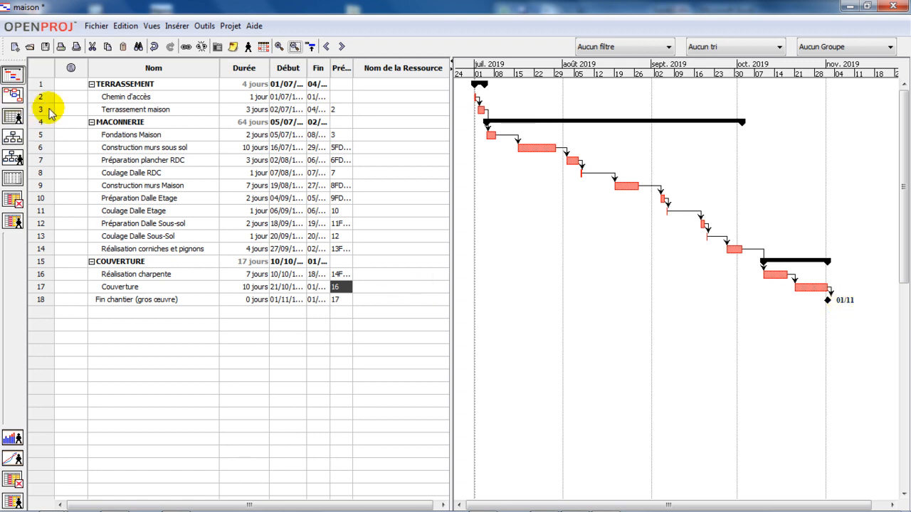
Step: Assign the ouvrier resource to the Chemin d'accès and Terrassement maison tasks
{"action": "double_click", "coordinate": [142, 98]}
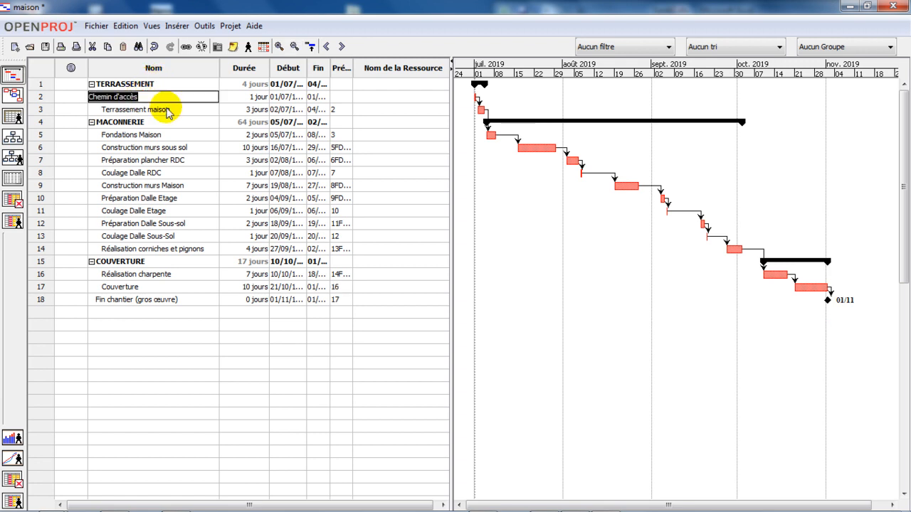
{"action": "double_click", "coordinate": [150, 111]}
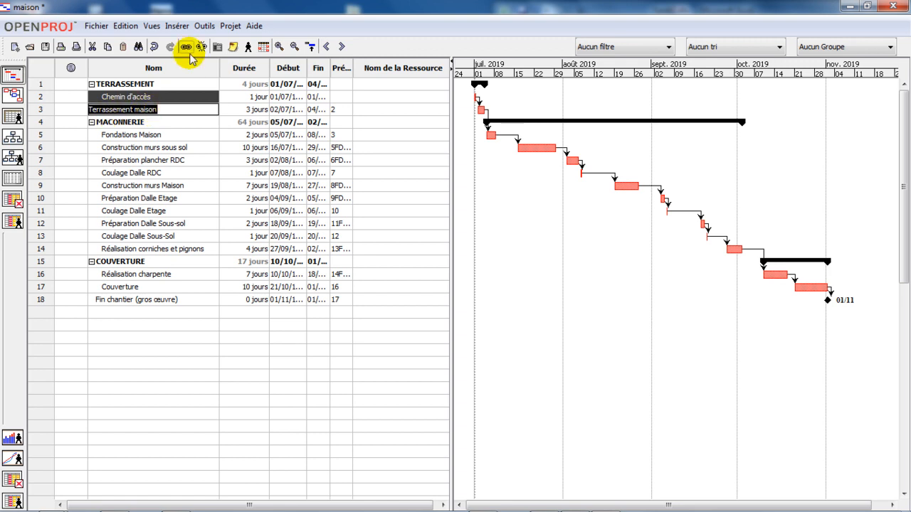
{"action": "left_click", "coordinate": [248, 47]}
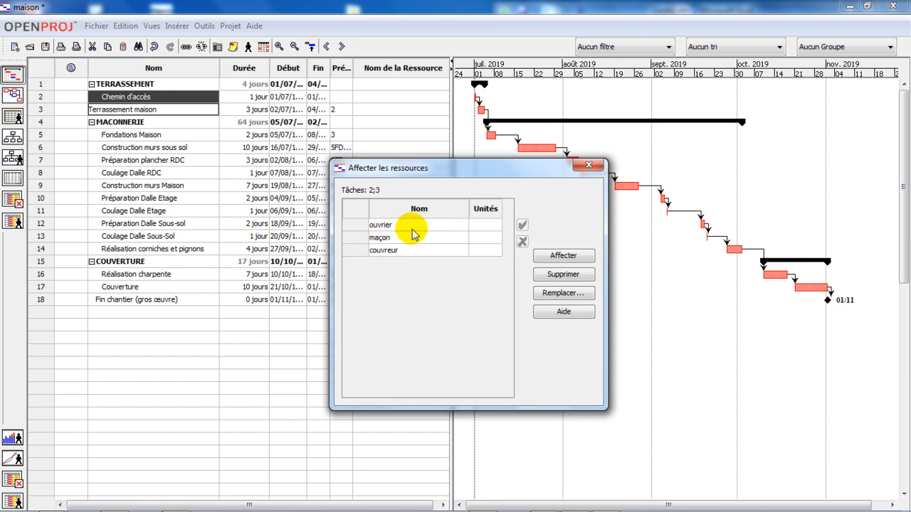
{"action": "left_click", "coordinate": [412, 229]}
{"action": "double_click", "coordinate": [412, 226]}
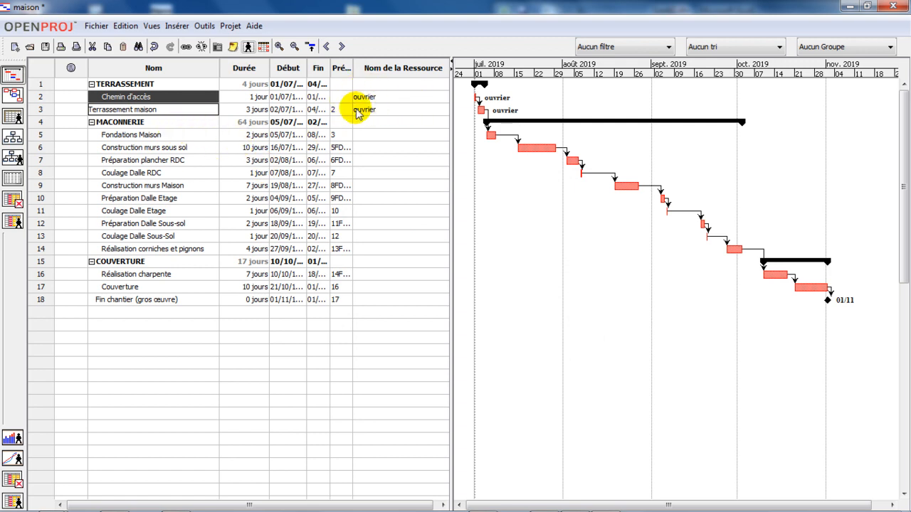
Step: Assign the maçon resource to all MACONNERIE subtasks, from Fondations Maison to Réalisation corniches et pignons
{"action": "left_click", "coordinate": [129, 122]}
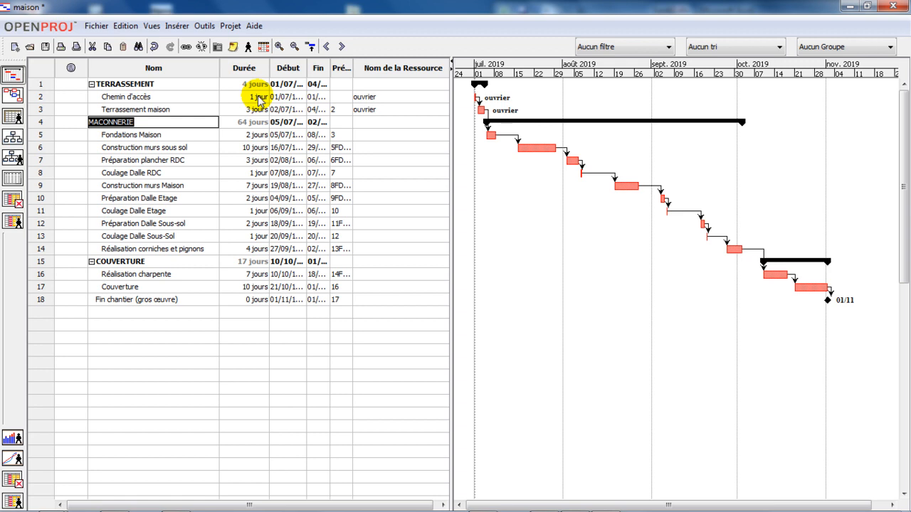
{"action": "left_click", "coordinate": [126, 135]}
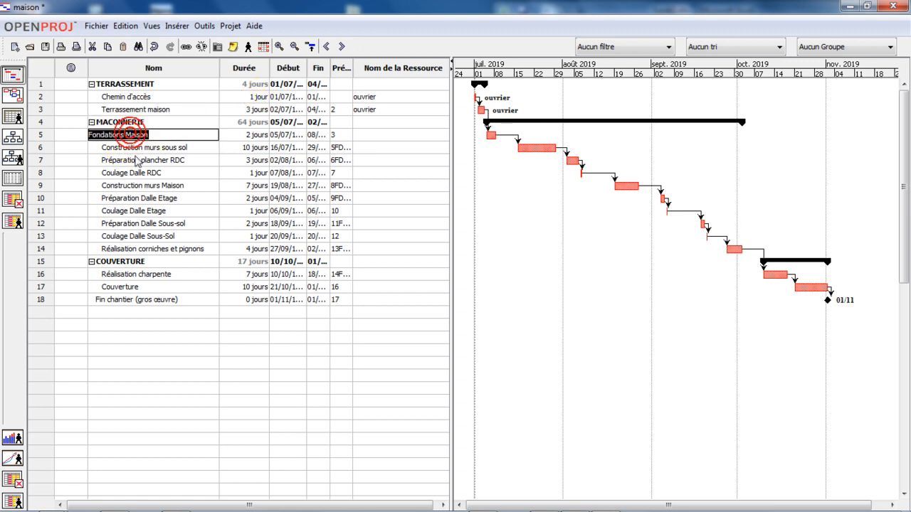
{"action": "left_click", "coordinate": [137, 250], "text": "shift"}
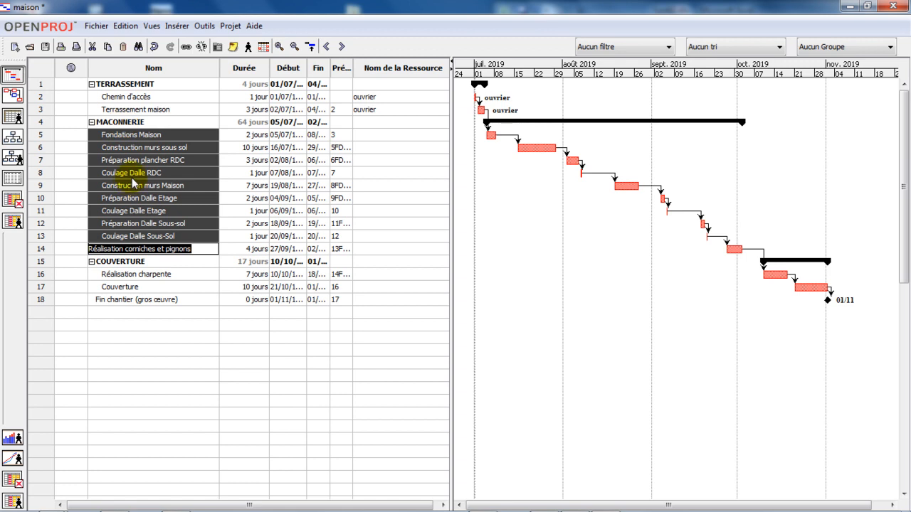
{"action": "left_click", "coordinate": [249, 47]}
{"action": "double_click", "coordinate": [385, 238]}
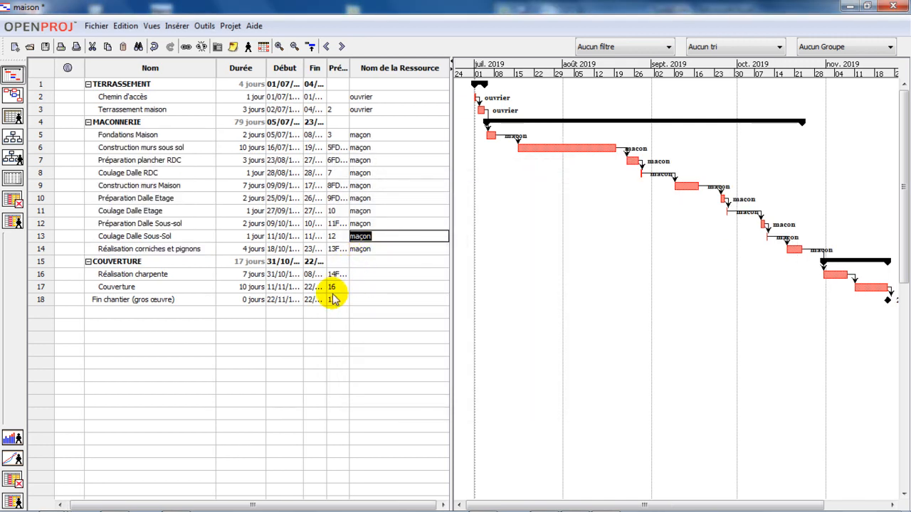
{"action": "left_click", "coordinate": [299, 321]}
Step: Assign the couvreur resource to the Réalisation charpente and Couverture tasks
{"action": "double_click", "coordinate": [114, 274]}
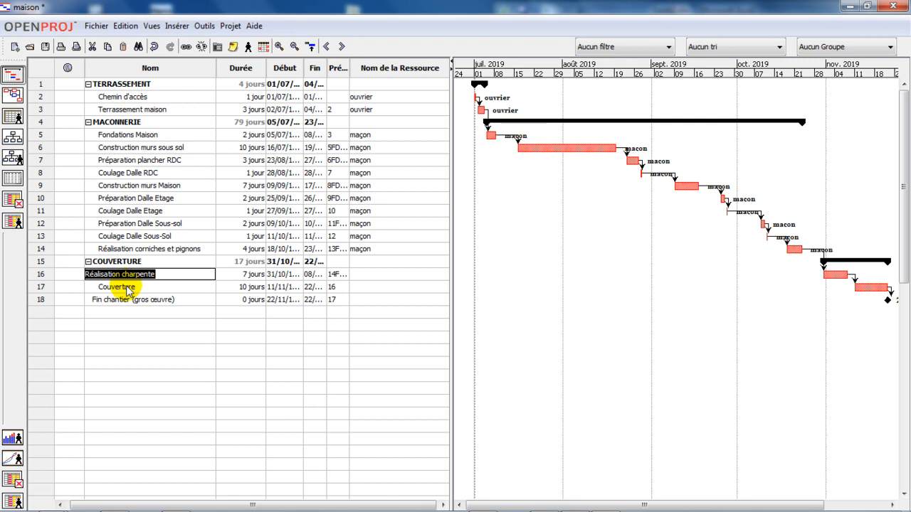
{"action": "double_click", "coordinate": [128, 288]}
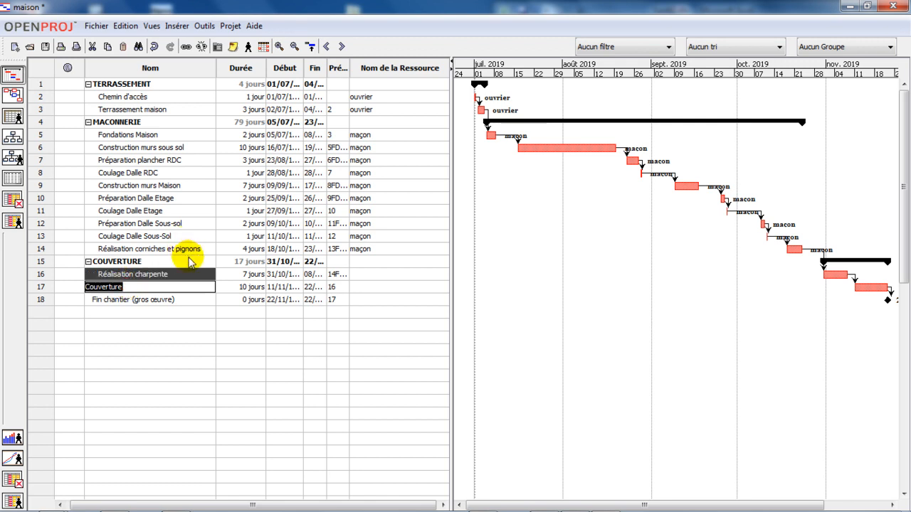
{"action": "left_click", "coordinate": [247, 46]}
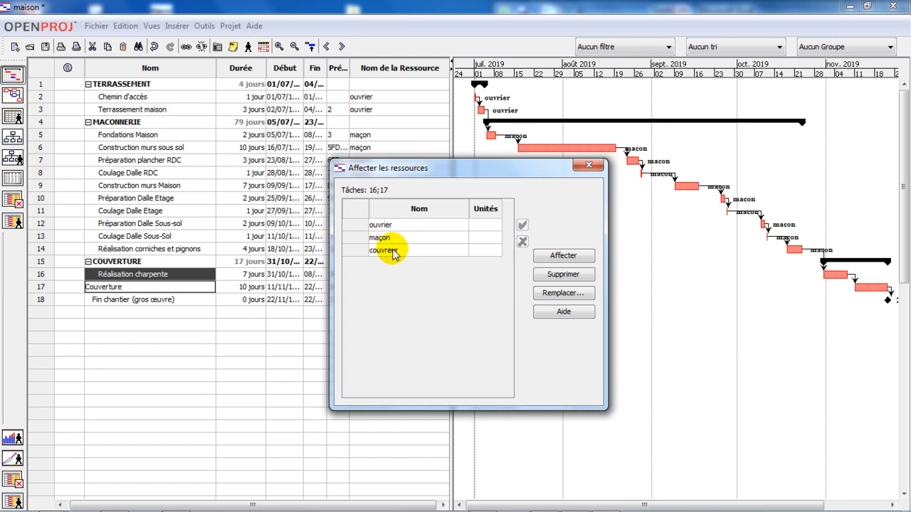
{"action": "double_click", "coordinate": [384, 250]}
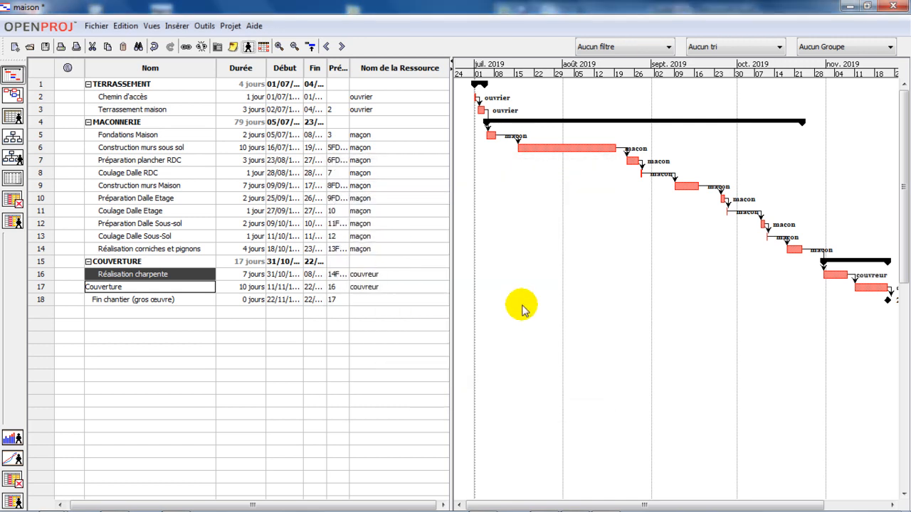
{"action": "left_click", "coordinate": [522, 306]}
{"action": "left_click", "coordinate": [364, 349]}
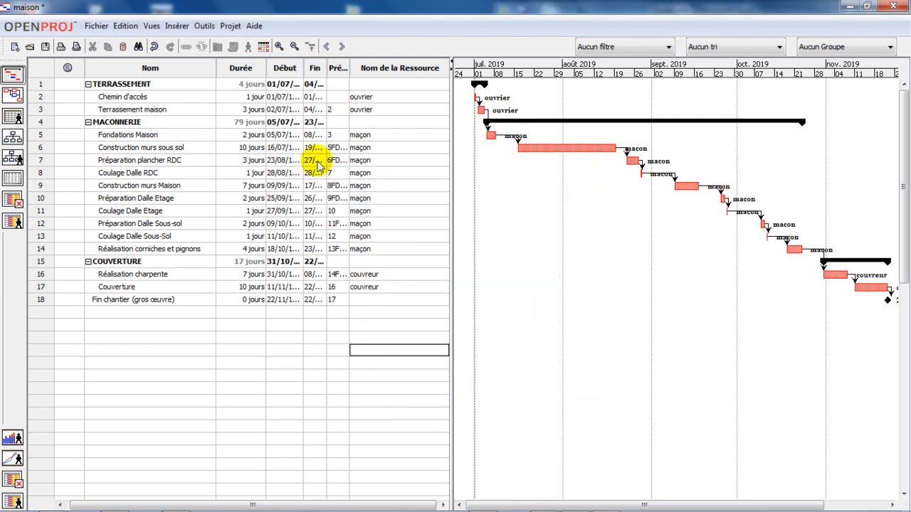
Step: Widen the Gantt chart area to show the whole project, and capture the task table and chart with Outil Capture
{"action": "left_click_drag", "start_coordinate": [452, 169], "coordinate": [399, 192]}
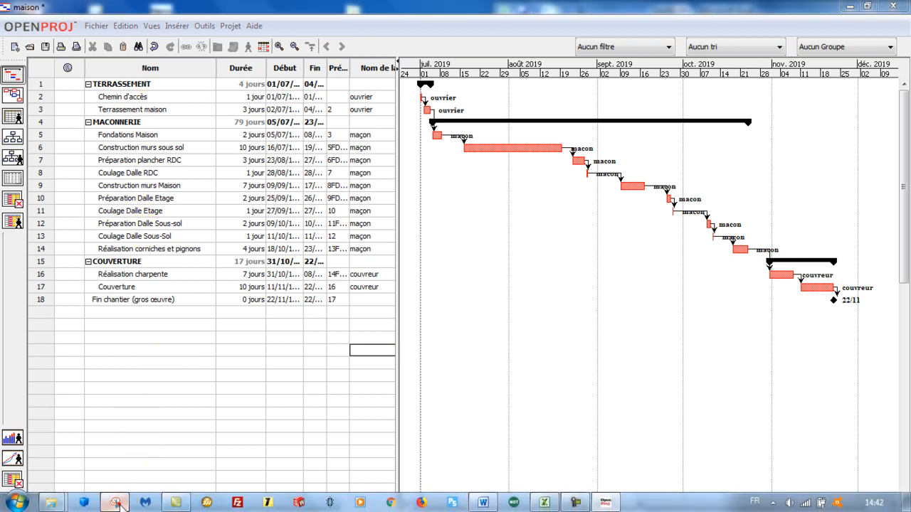
{"action": "left_click", "coordinate": [118, 502]}
{"action": "left_click", "coordinate": [226, 145]}
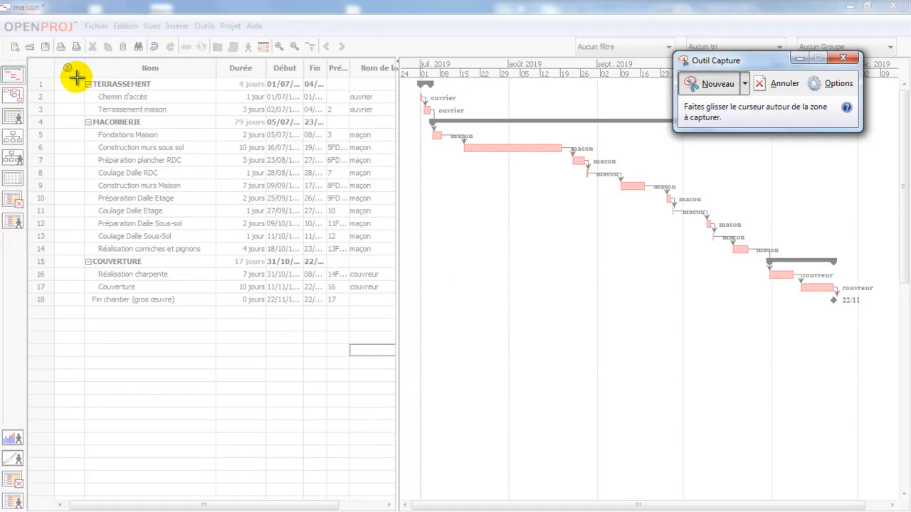
{"action": "left_click_drag", "start_coordinate": [71, 74], "coordinate": [888, 315]}
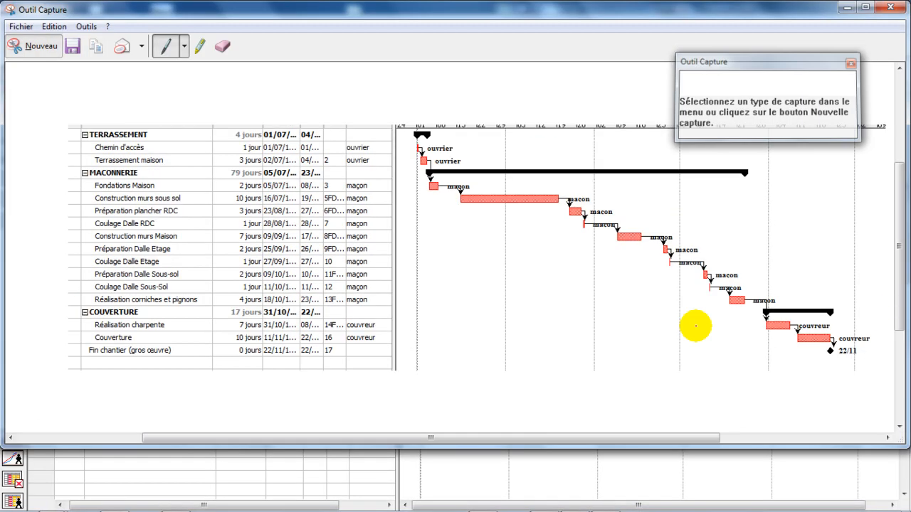
{"action": "left_click", "coordinate": [467, 479]}
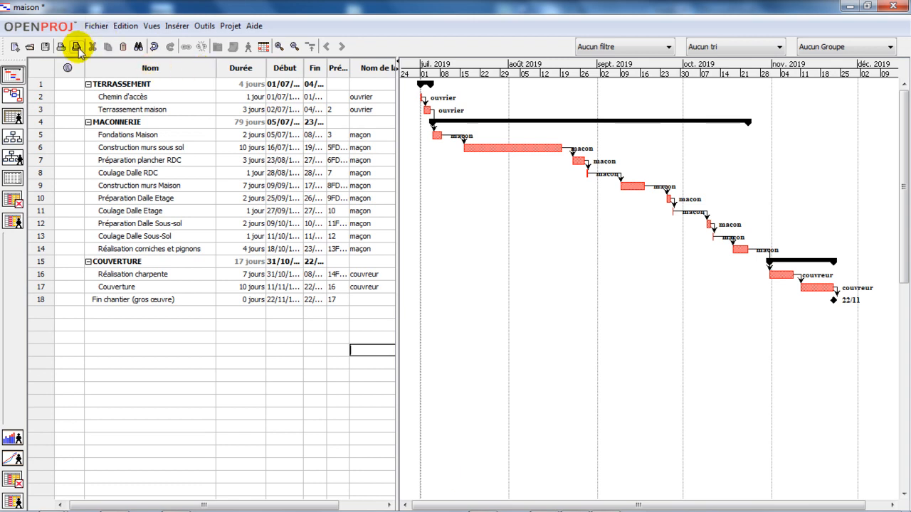
Step: Preview the printout with only the Gantt chart and with only the task spreadsheet, and close the preview
{"action": "left_click", "coordinate": [77, 47]}
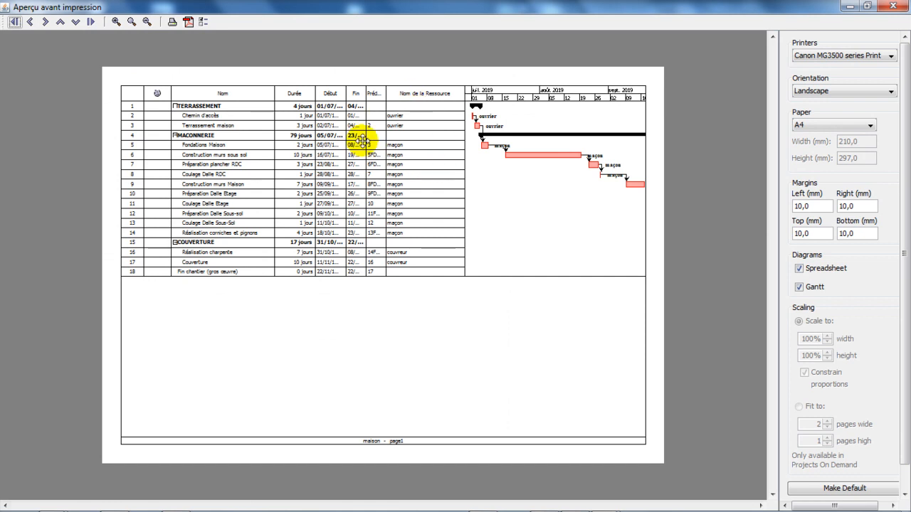
{"action": "left_click", "coordinate": [827, 269]}
{"action": "left_click", "coordinate": [828, 269]}
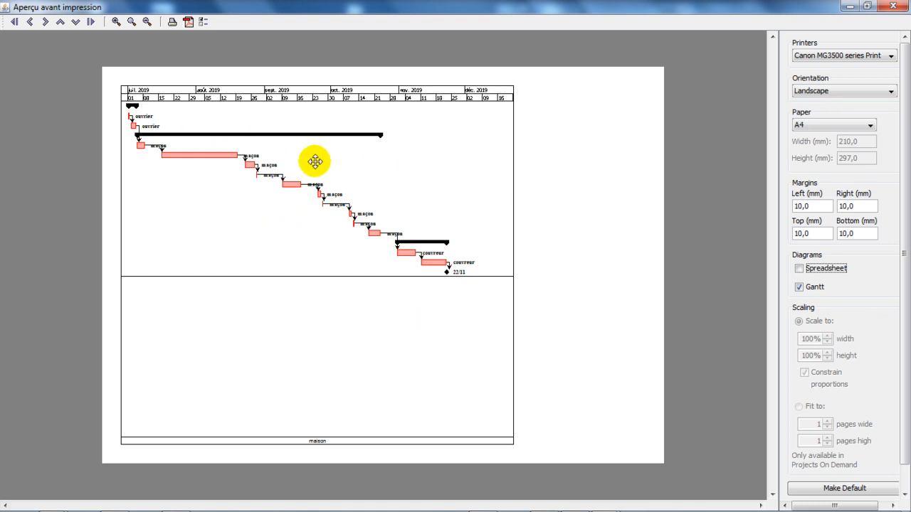
{"action": "left_click", "coordinate": [815, 287]}
{"action": "left_click", "coordinate": [815, 288]}
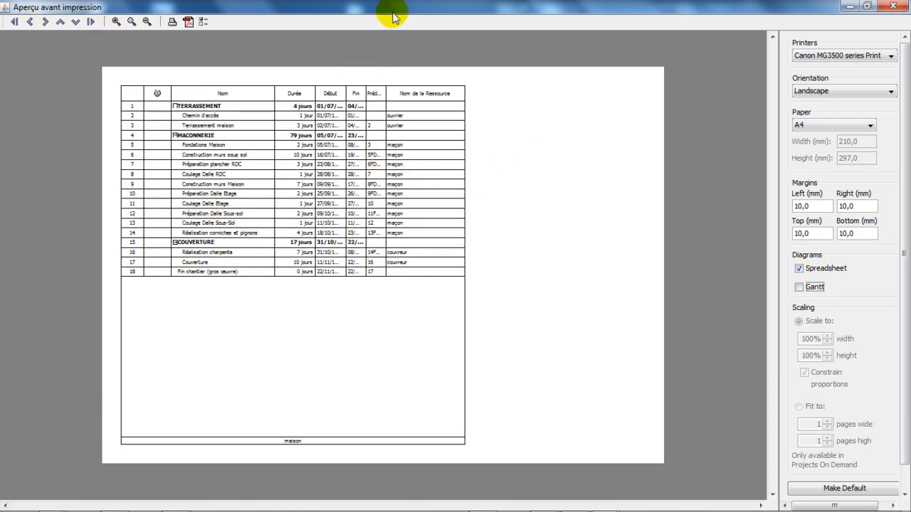
{"action": "left_click", "coordinate": [892, 6]}
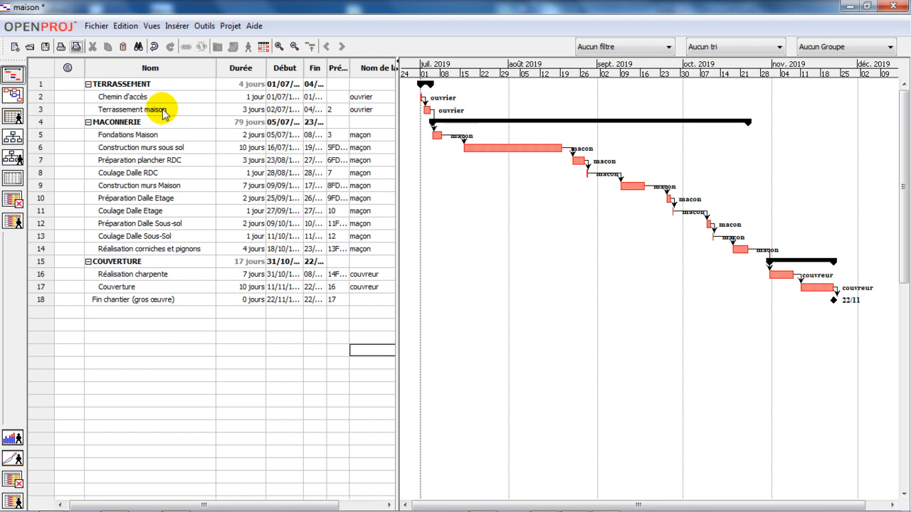
Step: Show the resource breakdown chart with the cost and budget of each resource
{"action": "left_click", "coordinate": [15, 161]}
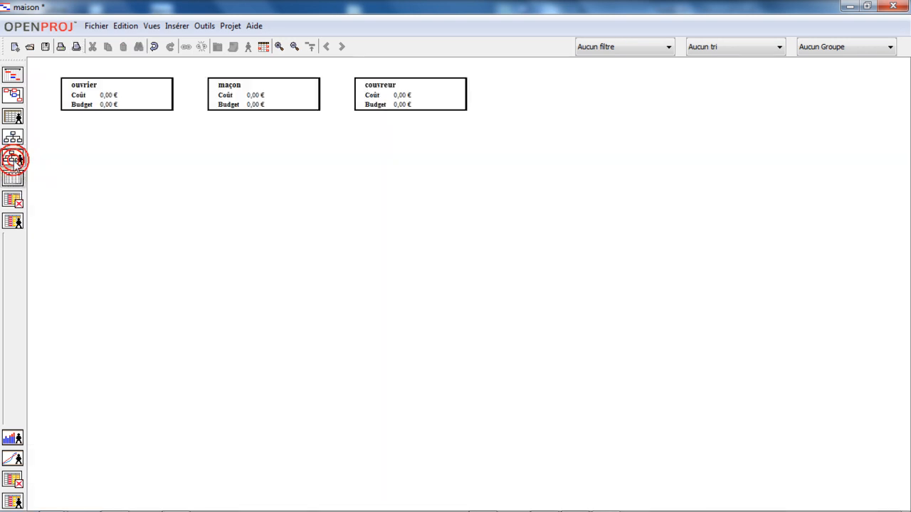